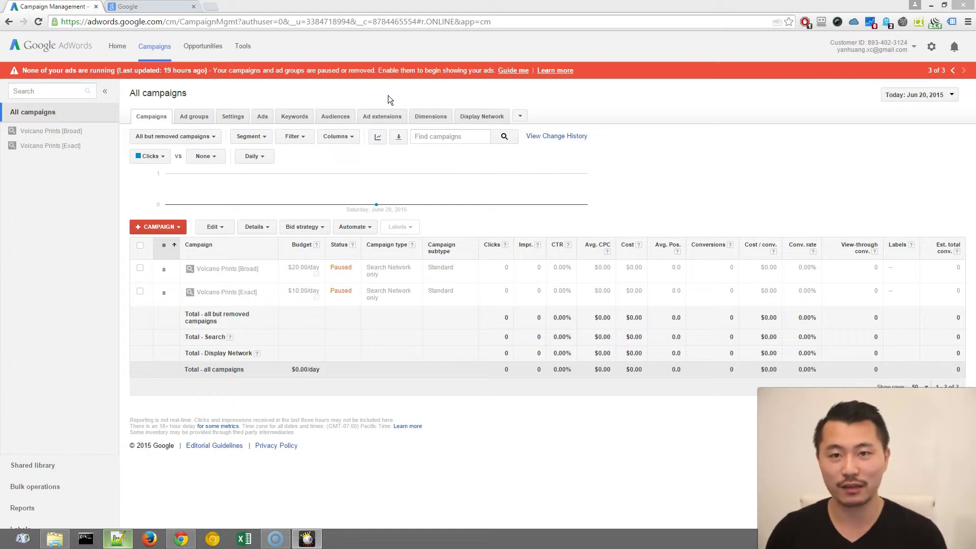
Open the Tools menu from the AdWords All campaigns page
{"action": "left_click", "coordinate": [20, 508]}
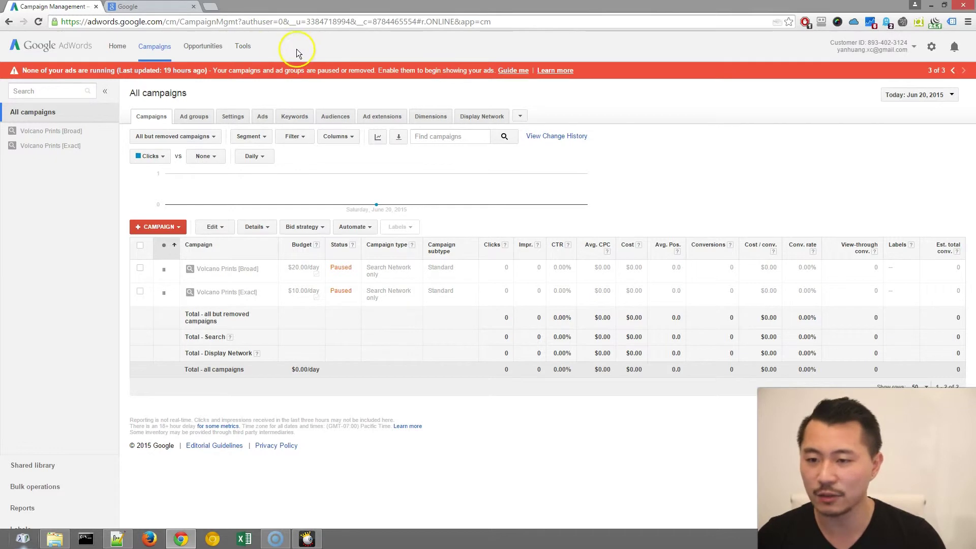
Open Keyword Planner from the Tools menu
{"action": "left_click", "coordinate": [246, 46]}
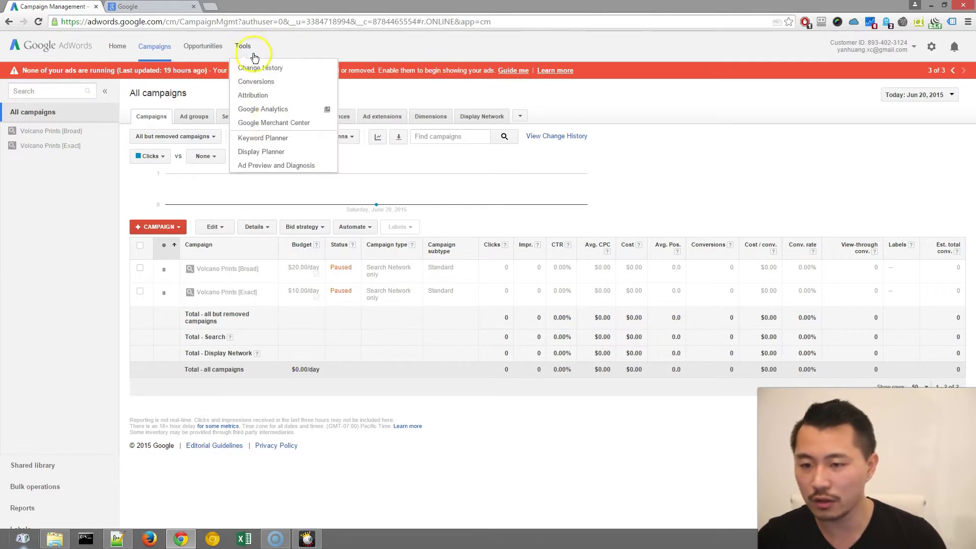
{"action": "left_click", "coordinate": [271, 145]}
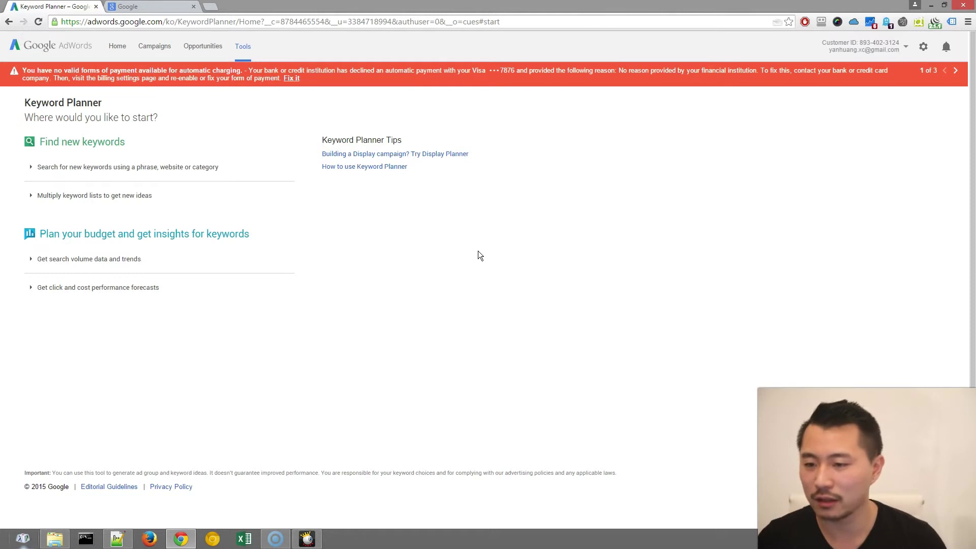
Search new keyword ideas for 'screen printing' and review the monthly search-volume chart
{"action": "left_click", "coordinate": [106, 166]}
{"action": "left_click", "coordinate": [123, 219]}
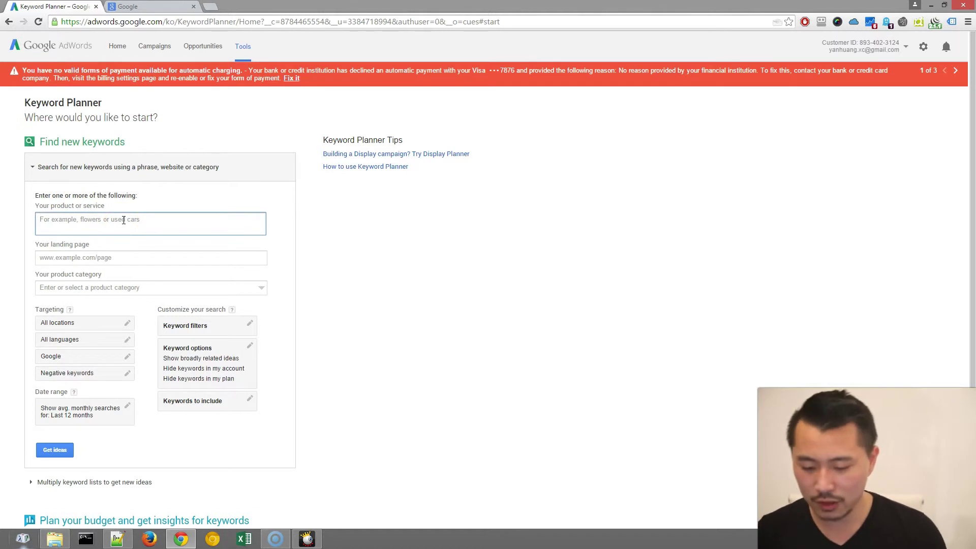
{"action": "type", "text": "scre"}
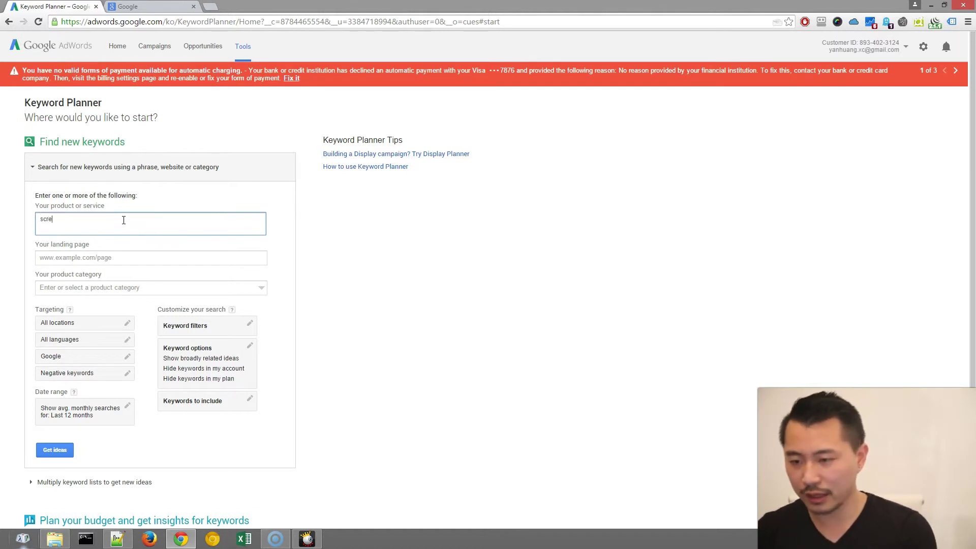
{"action": "type", "text": "en printing"}
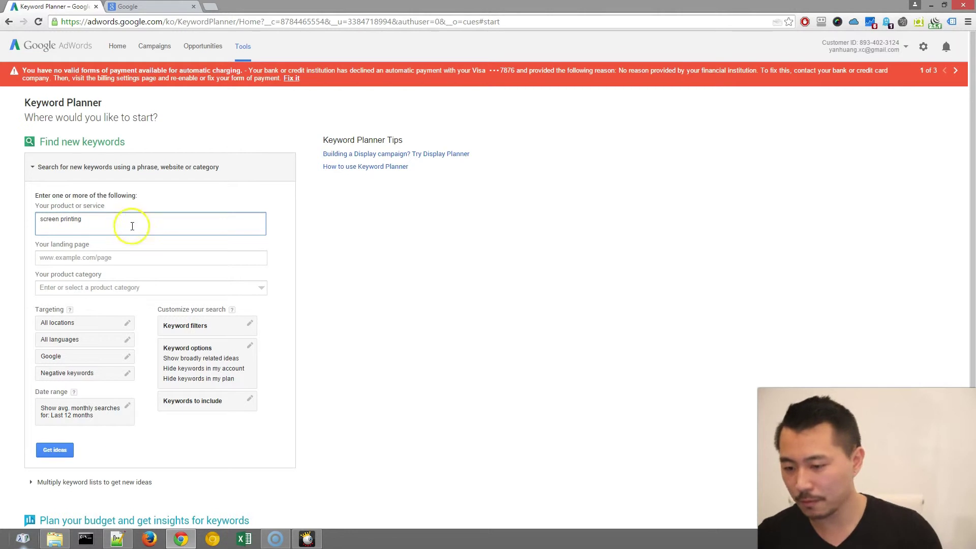
{"action": "left_click", "coordinate": [56, 451]}
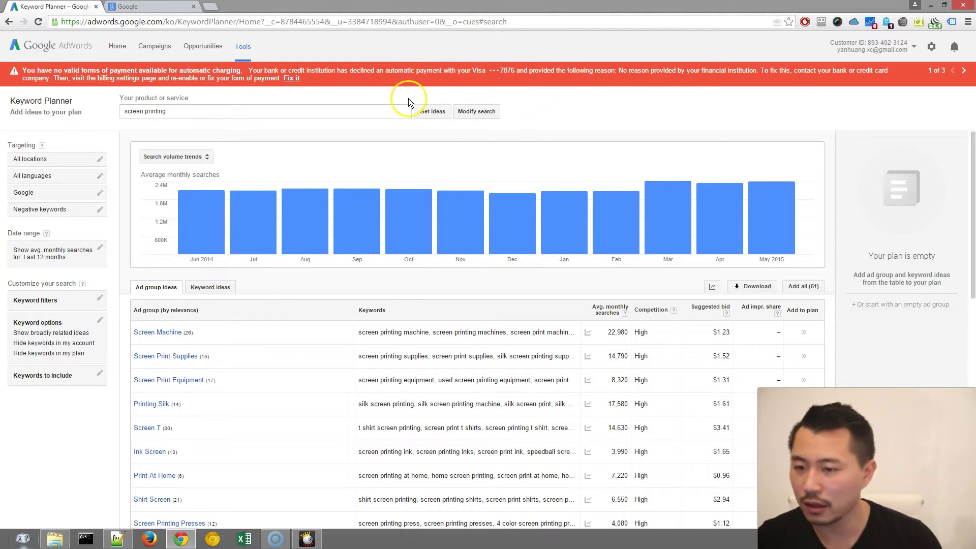
{"action": "scroll", "coordinate": [341, 211], "scroll_direction": "down", "scroll_amount": 1}
{"action": "scroll", "coordinate": [376, 270], "scroll_direction": "up", "scroll_amount": 1}
{"action": "mouse_move", "coordinate": [268, 236]}
{"action": "scroll", "coordinate": [333, 323], "scroll_direction": "down", "scroll_amount": 1}
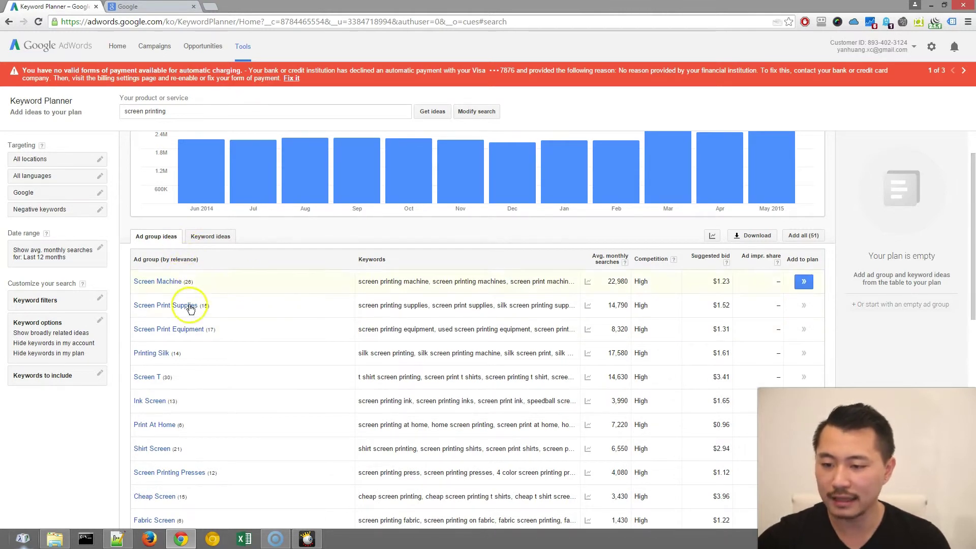
Switch to Keyword ideas, compare against Ad group ideas, then return to keyword ideas
{"action": "left_click", "coordinate": [217, 239]}
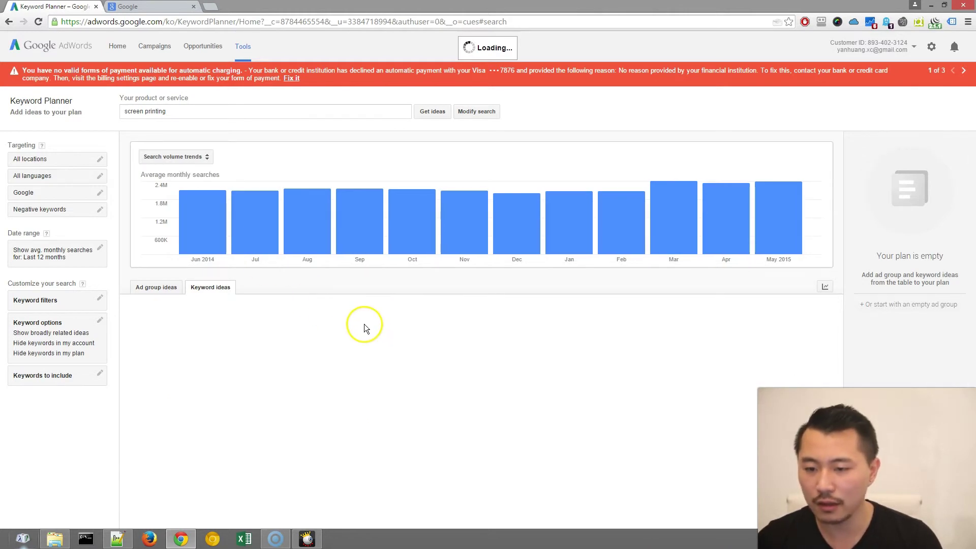
{"action": "scroll", "coordinate": [356, 317], "scroll_direction": "down", "scroll_amount": 2}
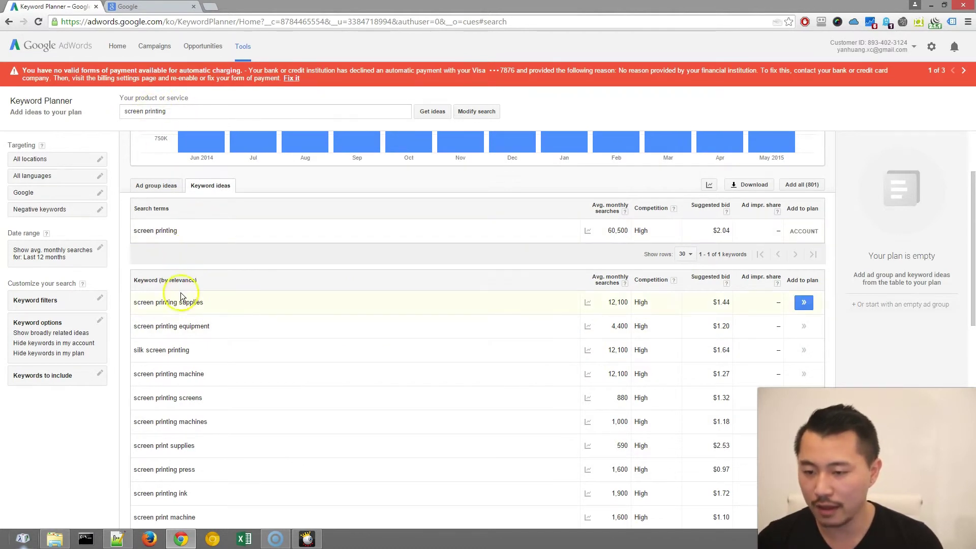
{"action": "scroll", "coordinate": [244, 353], "scroll_direction": "down", "scroll_amount": 1}
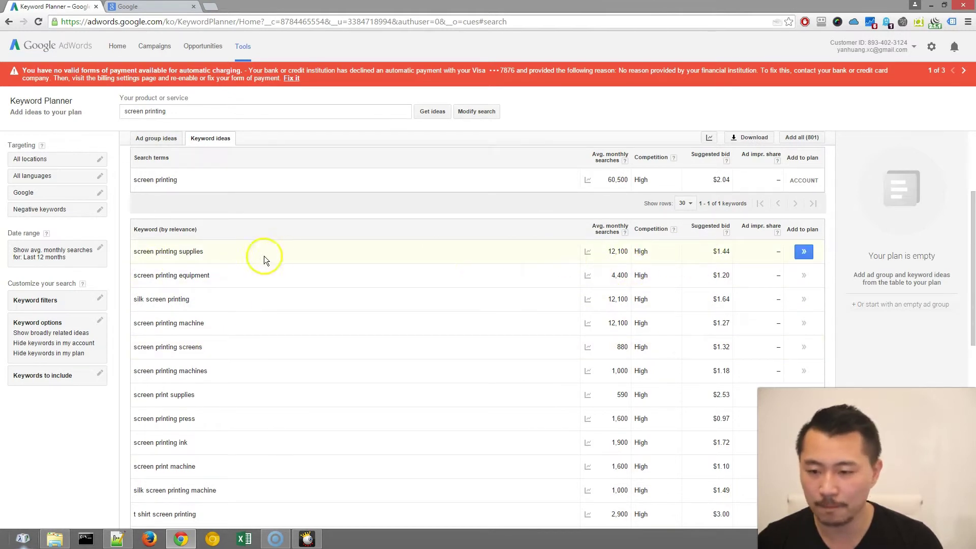
{"action": "scroll", "coordinate": [270, 419], "scroll_direction": "up", "scroll_amount": 1}
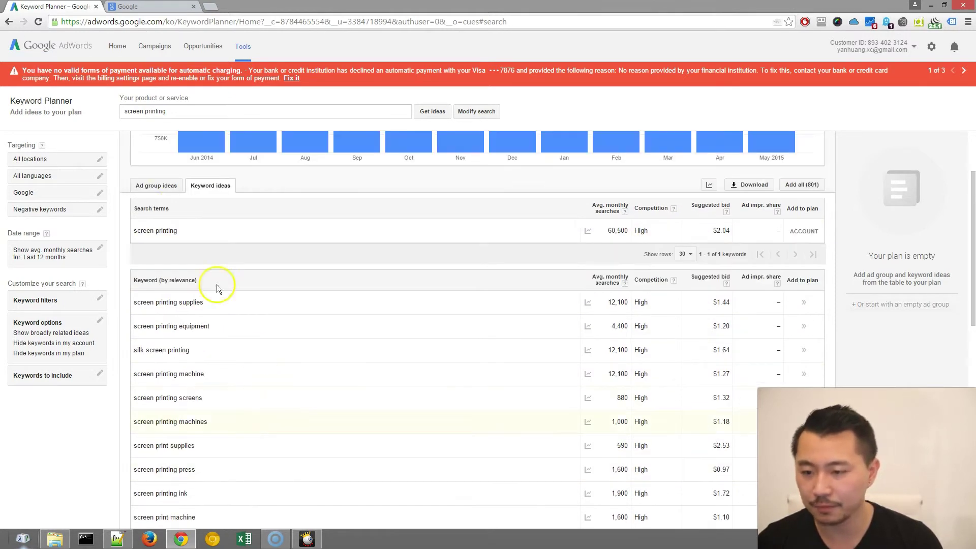
{"action": "left_click", "coordinate": [161, 189]}
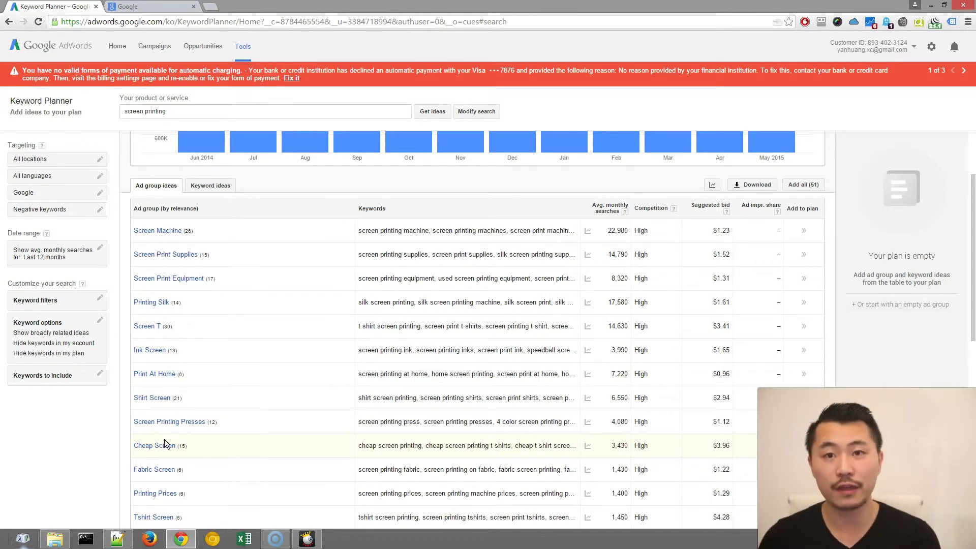
{"action": "left_click", "coordinate": [216, 188]}
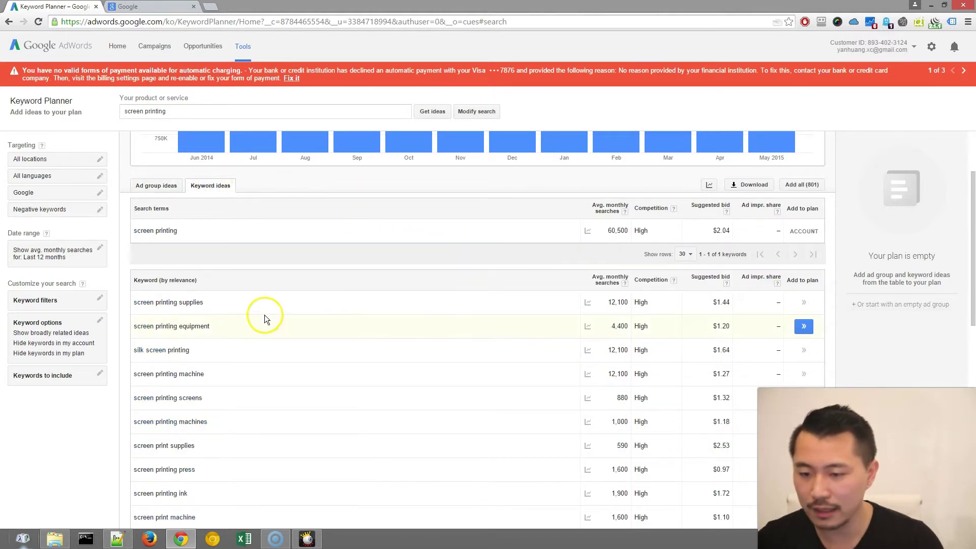
{"action": "scroll", "coordinate": [264, 319], "scroll_direction": "up", "scroll_amount": 1}
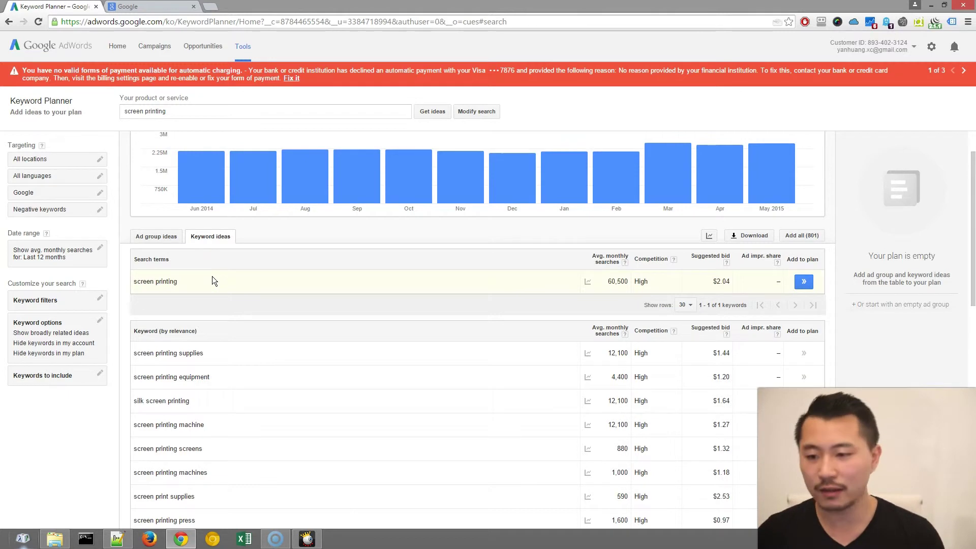
Scan the keyword list, highlighting terms like 'cheap screen printing' and 'diy screen printing'
{"action": "left_click_drag", "start_coordinate": [178, 284], "coordinate": [133, 283]}
{"action": "left_click", "coordinate": [197, 280]}
{"action": "scroll", "coordinate": [241, 280], "scroll_direction": "down", "scroll_amount": 1}
{"action": "scroll", "coordinate": [241, 280], "scroll_direction": "down", "scroll_amount": 1}
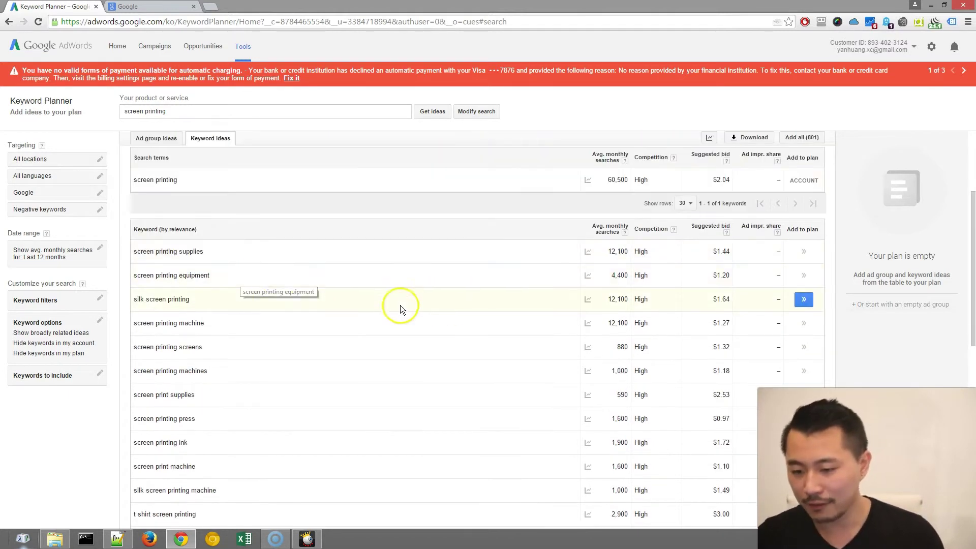
{"action": "scroll", "coordinate": [343, 405], "scroll_direction": "down", "scroll_amount": 4}
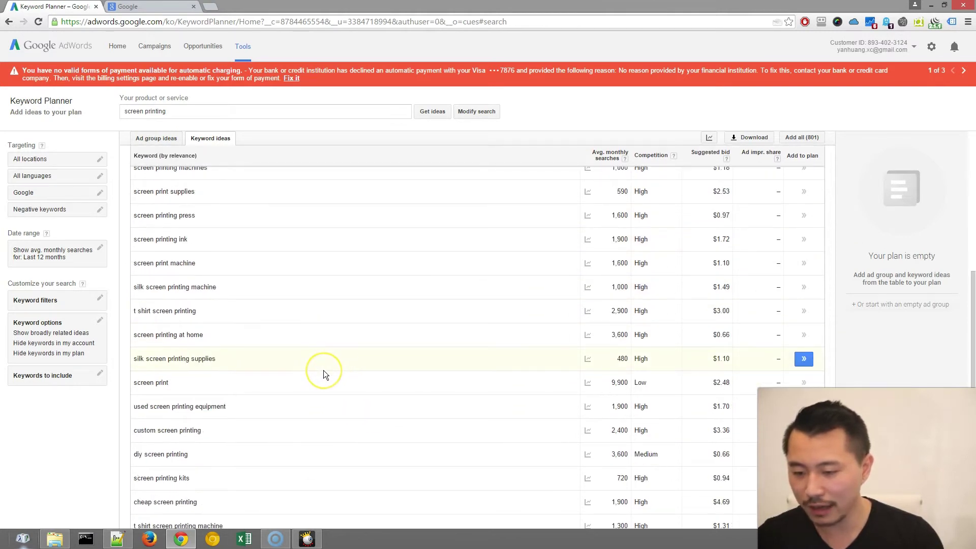
{"action": "scroll", "coordinate": [326, 374], "scroll_direction": "down", "scroll_amount": 1}
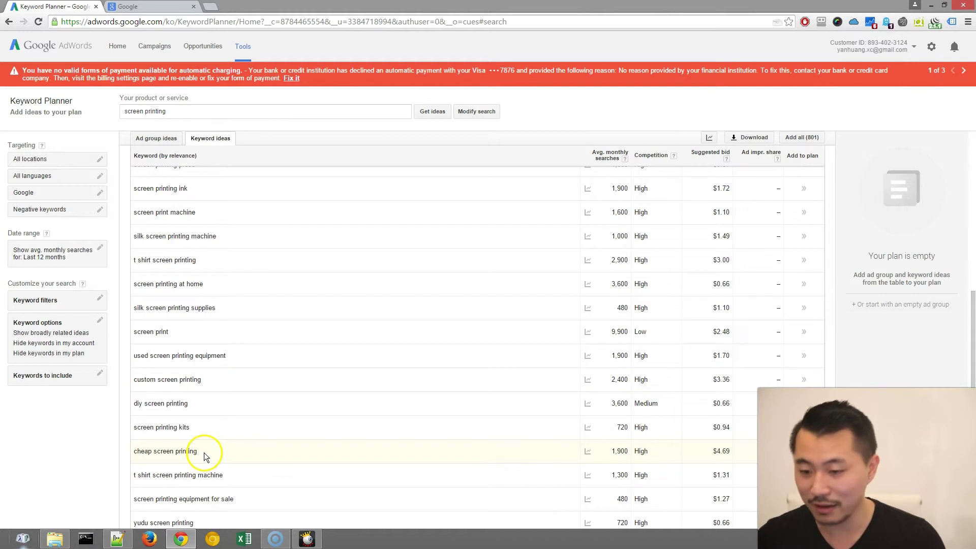
{"action": "left_click_drag", "start_coordinate": [204, 452], "coordinate": [122, 454]}
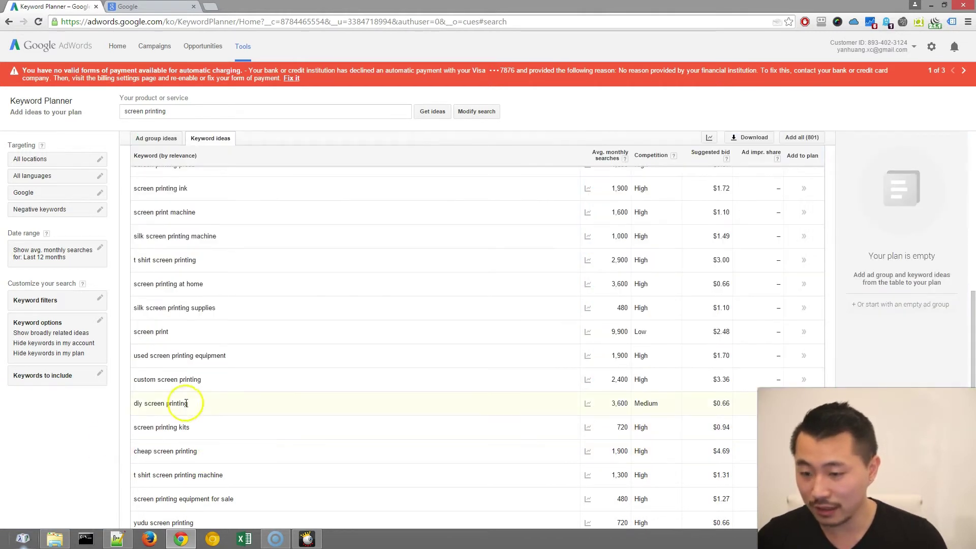
{"action": "left_click_drag", "start_coordinate": [190, 405], "coordinate": [134, 407]}
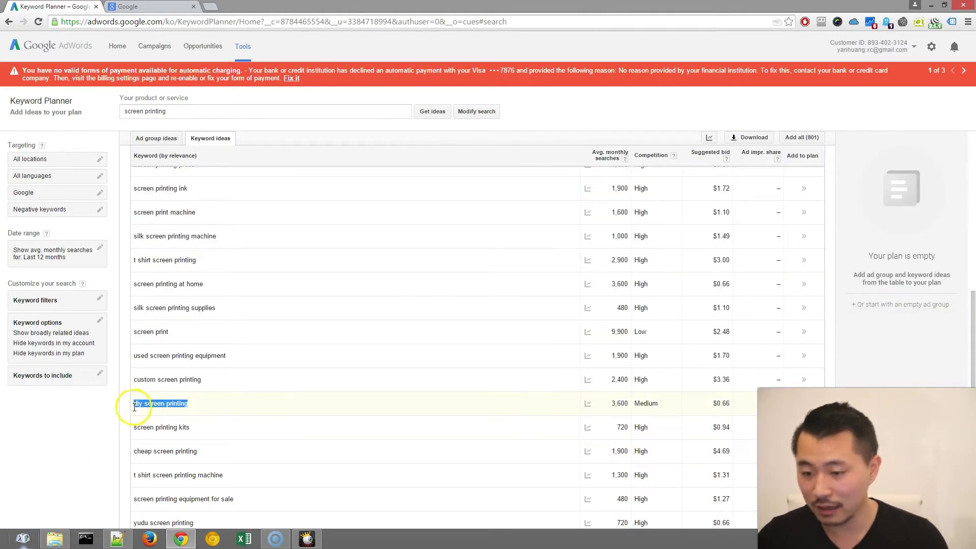
{"action": "left_click", "coordinate": [221, 413]}
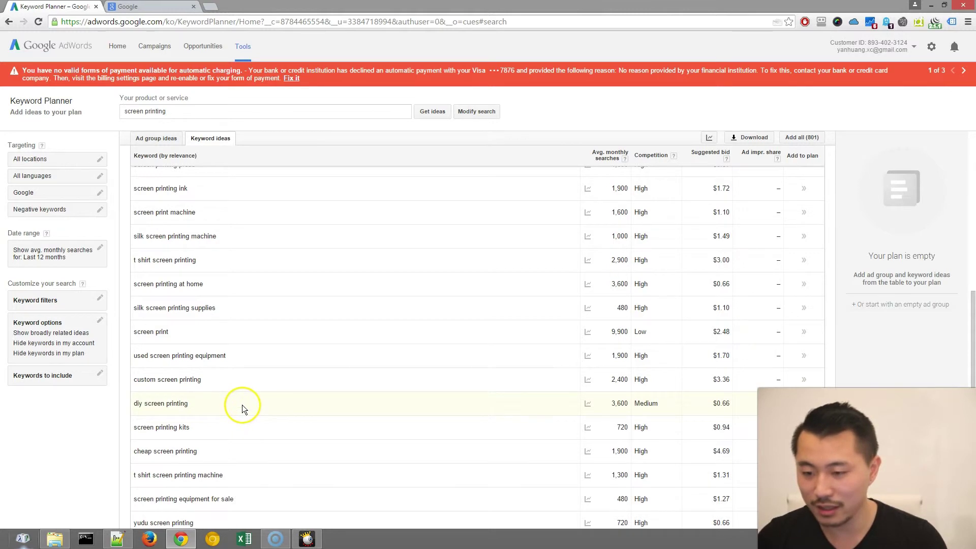
{"action": "scroll", "coordinate": [242, 405], "scroll_direction": "up", "scroll_amount": 3}
{"action": "scroll", "coordinate": [242, 405], "scroll_direction": "down", "scroll_amount": 3}
{"action": "scroll", "coordinate": [242, 405], "scroll_direction": "down", "scroll_amount": 4}
{"action": "scroll", "coordinate": [242, 404], "scroll_direction": "up", "scroll_amount": 8}
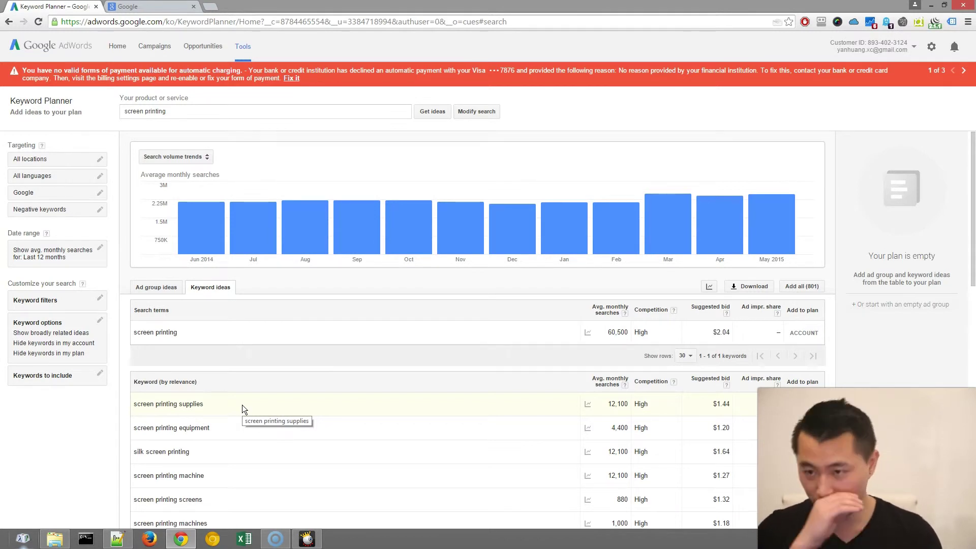
Go back to the product or service search field above the results
{"action": "left_click", "coordinate": [202, 109]}
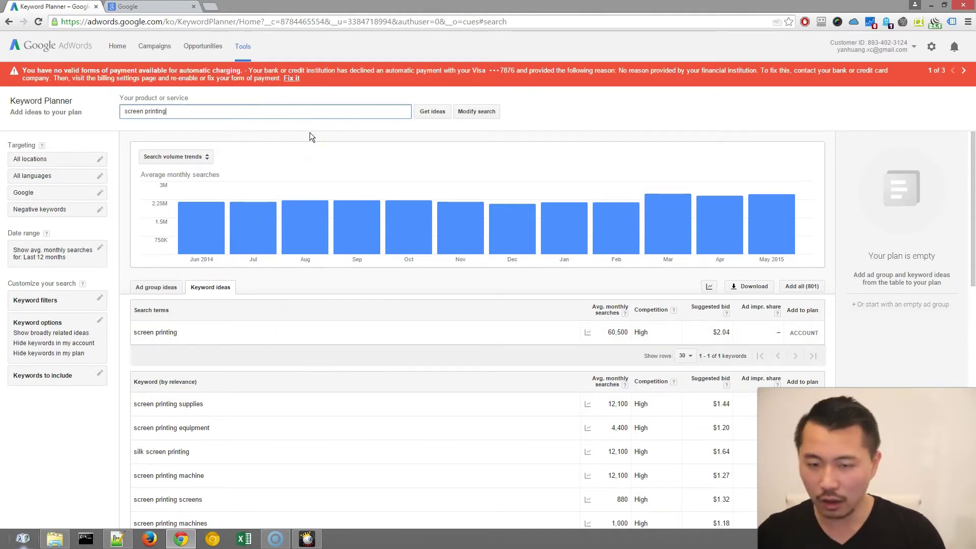
{"action": "scroll", "coordinate": [343, 312], "scroll_direction": "down", "scroll_amount": 3}
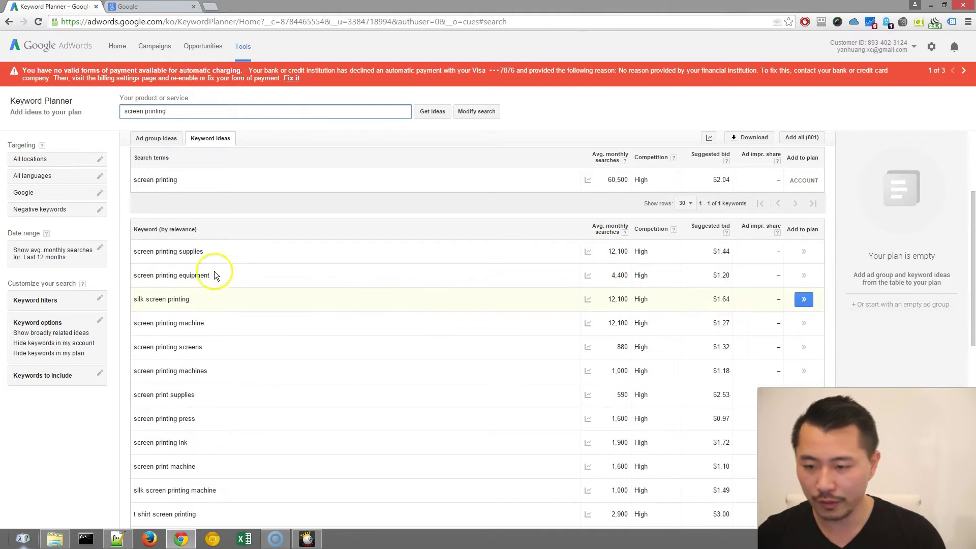
{"action": "scroll", "coordinate": [577, 264], "scroll_direction": "up", "scroll_amount": 1}
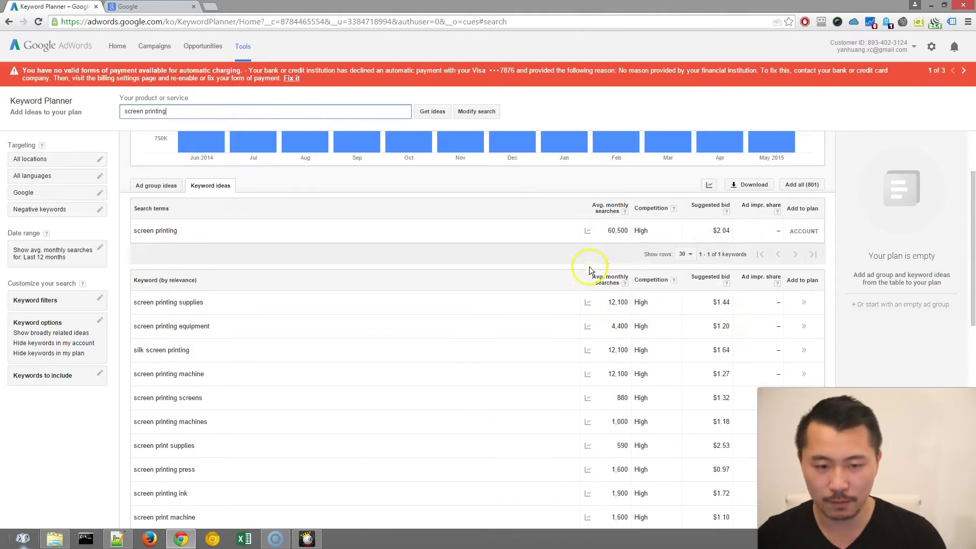
Download all 801 keyword ideas as an Excel CSV and save the file
{"action": "left_click", "coordinate": [751, 186]}
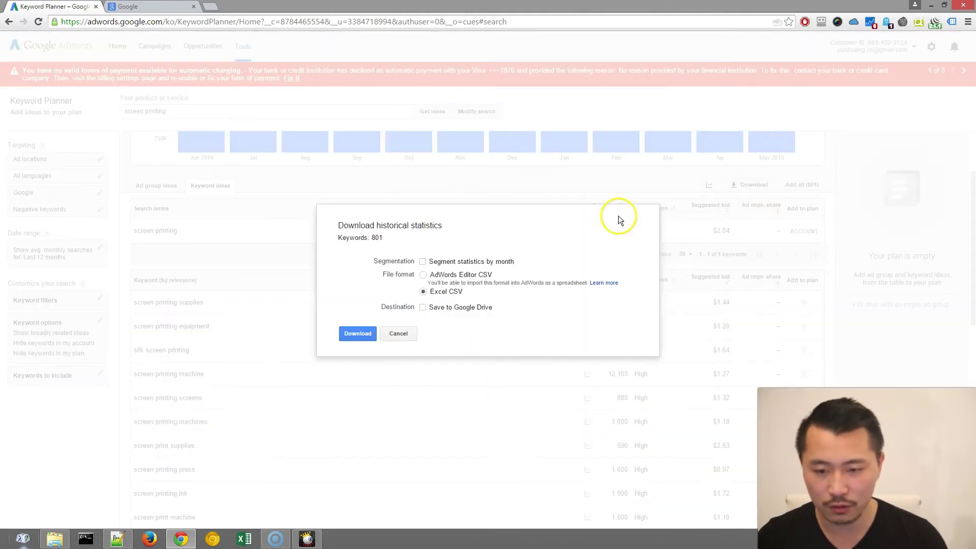
{"action": "left_click", "coordinate": [360, 334]}
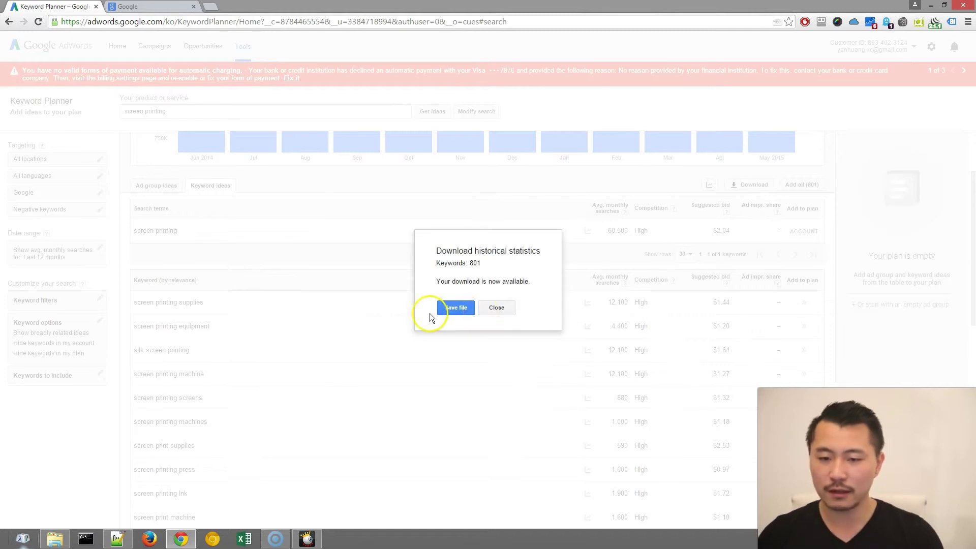
{"action": "left_click", "coordinate": [453, 308]}
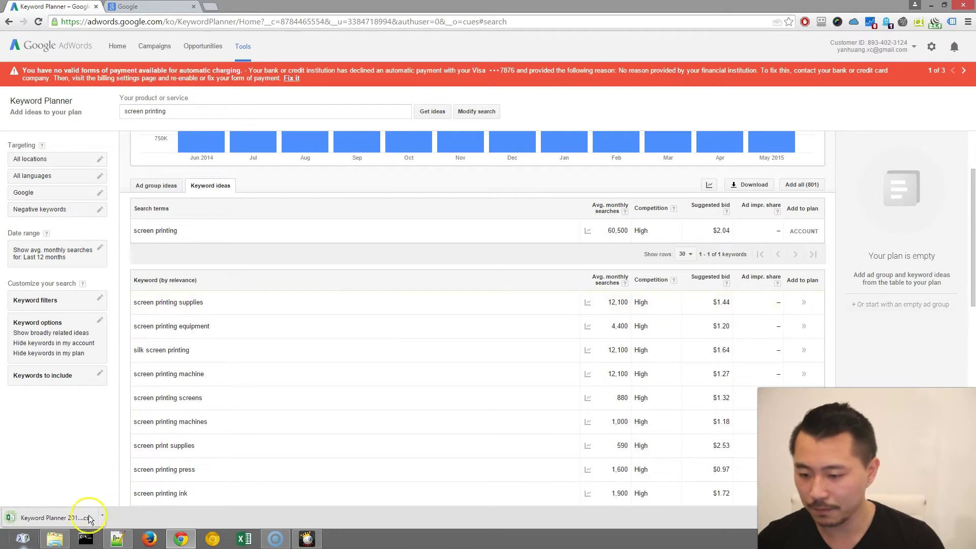
Open the keyword CSV in Excel and widen columns A, B and C to full text
{"action": "left_click", "coordinate": [88, 517]}
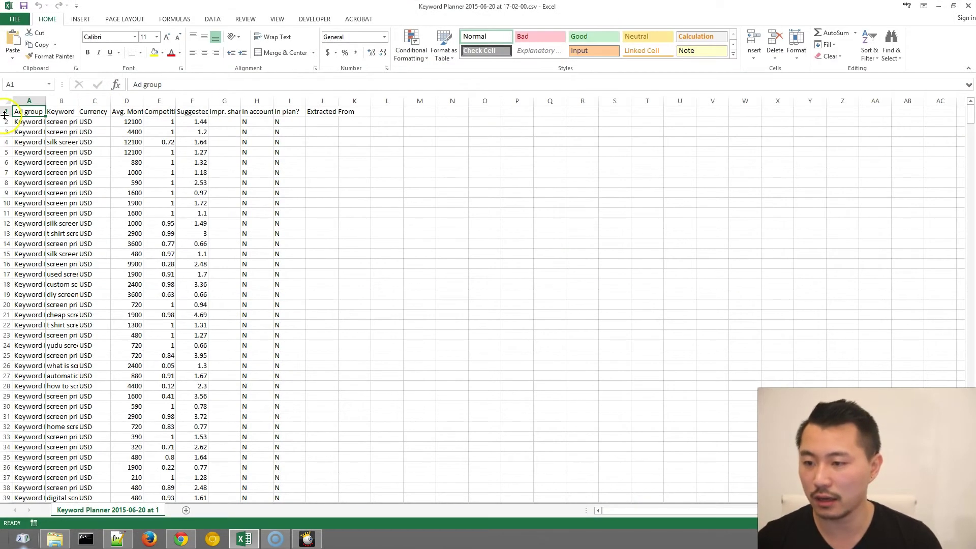
{"action": "left_click", "coordinate": [5, 112]}
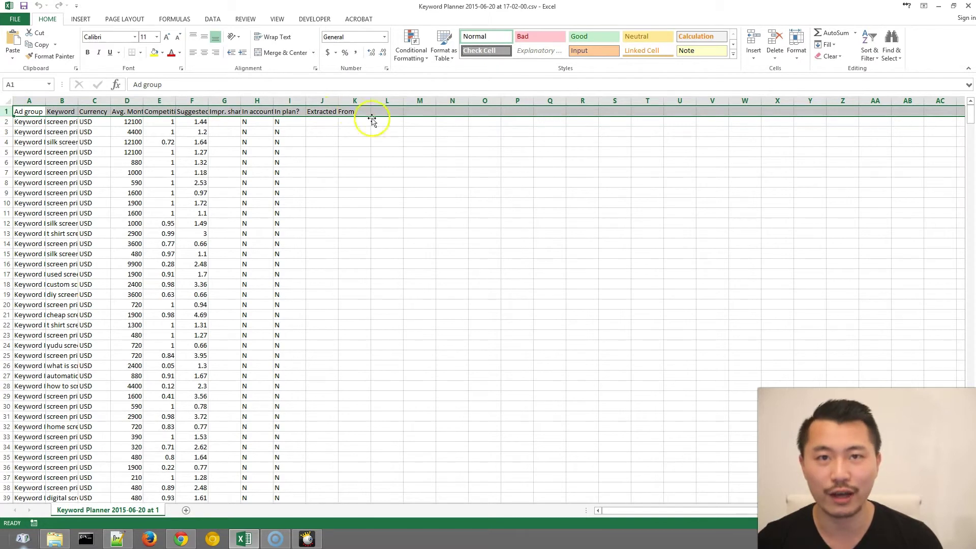
{"action": "left_click", "coordinate": [298, 162]}
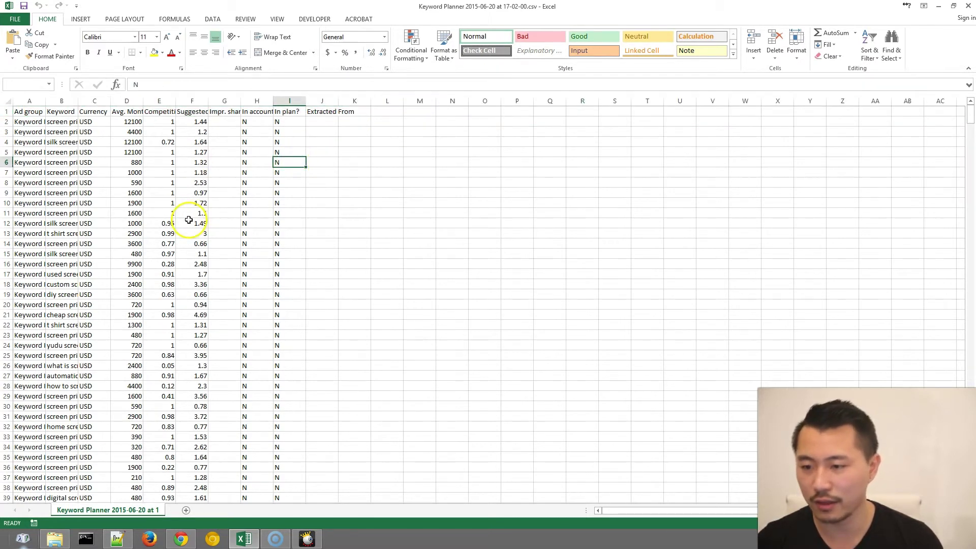
{"action": "left_click_drag", "start_coordinate": [45, 101], "coordinate": [202, 100]}
{"action": "left_click_drag", "start_coordinate": [268, 101], "coordinate": [291, 103]}
{"action": "left_click_drag", "start_coordinate": [202, 101], "coordinate": [253, 101]}
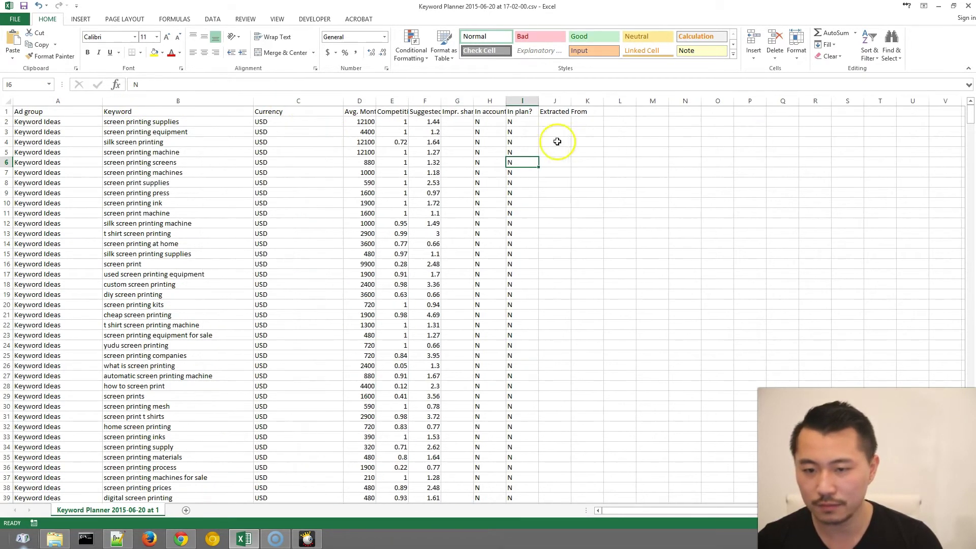
{"action": "left_click", "coordinate": [386, 222]}
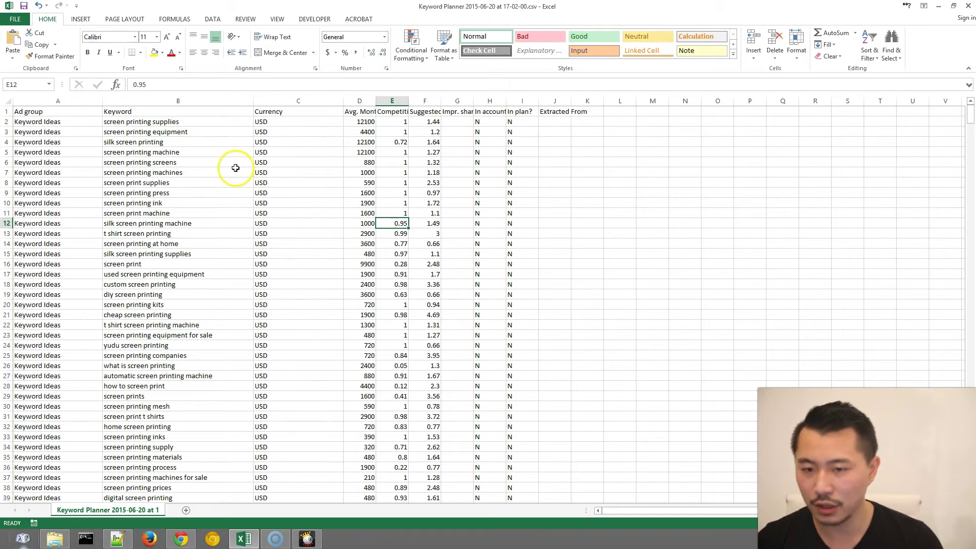
Select the whole keyword data block with Ctrl+A and look through the ribbon tabs
{"action": "key", "text": "ctrl+a"}
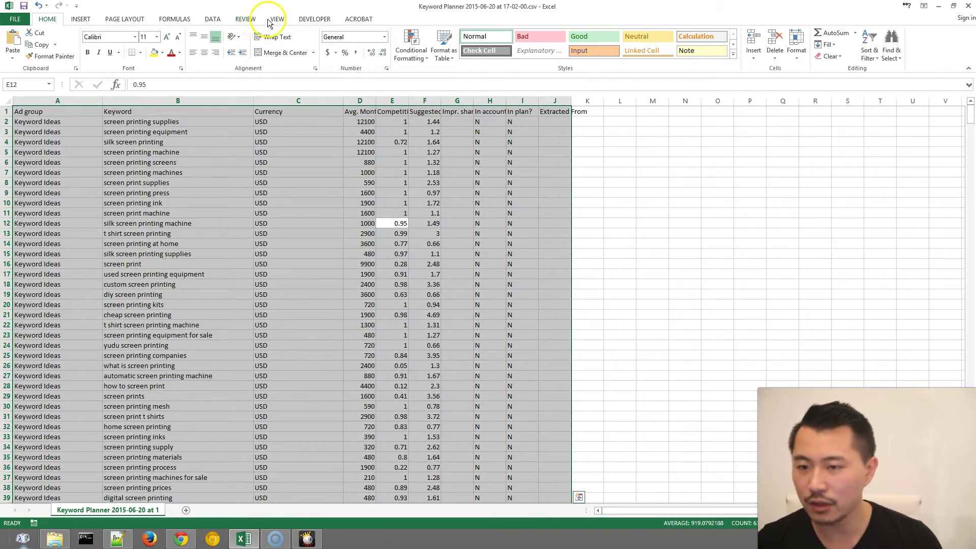
{"action": "left_click", "coordinate": [247, 20]}
{"action": "left_click", "coordinate": [277, 20]}
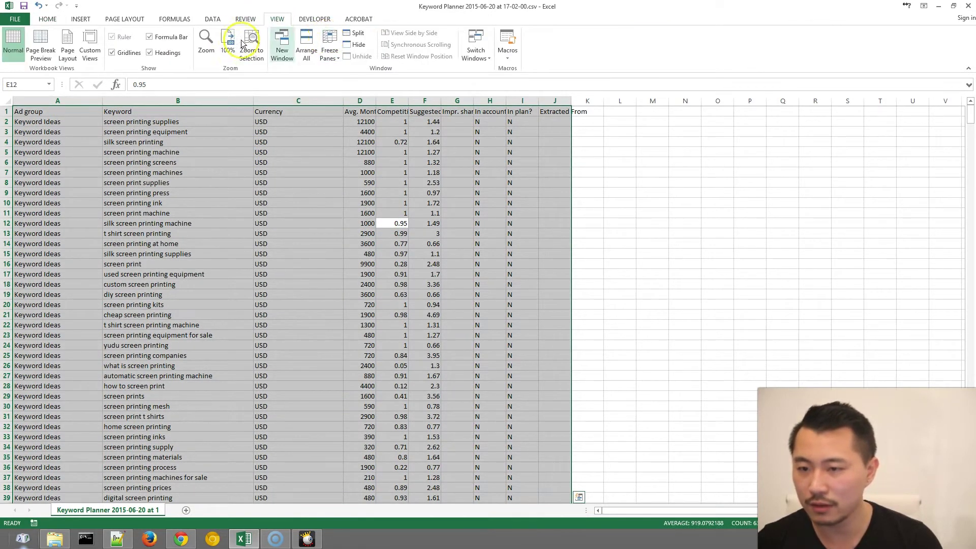
{"action": "left_click", "coordinate": [313, 18]}
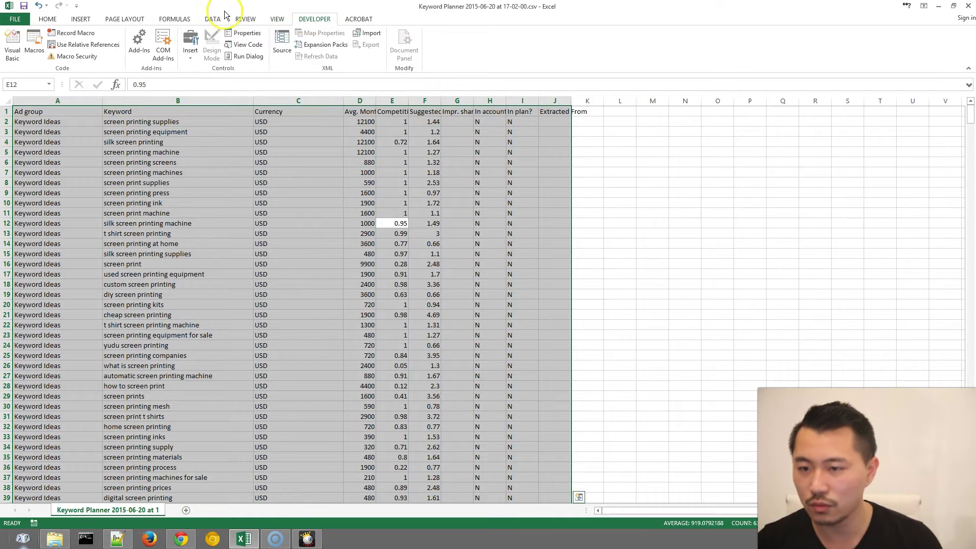
{"action": "left_click", "coordinate": [74, 21]}
{"action": "left_click", "coordinate": [47, 19]}
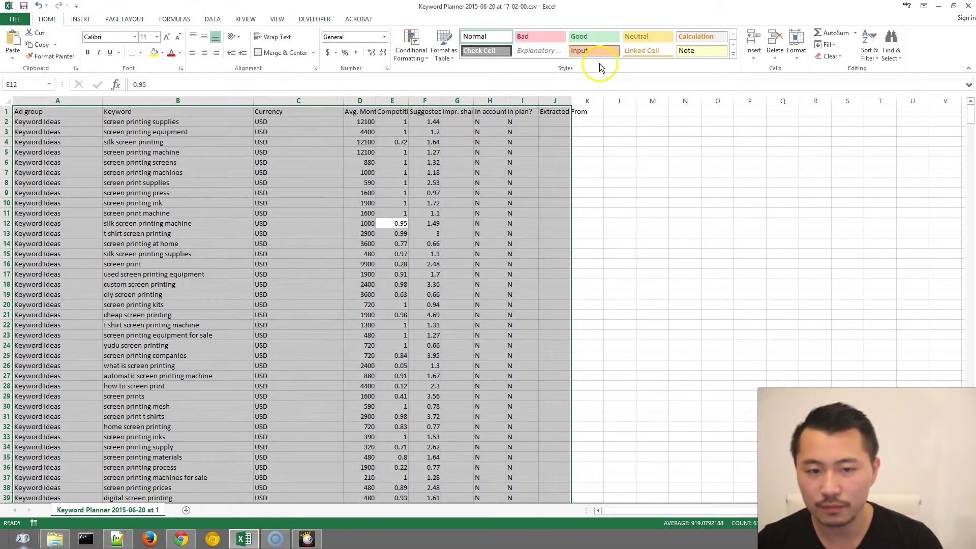
{"action": "left_click", "coordinate": [213, 19]}
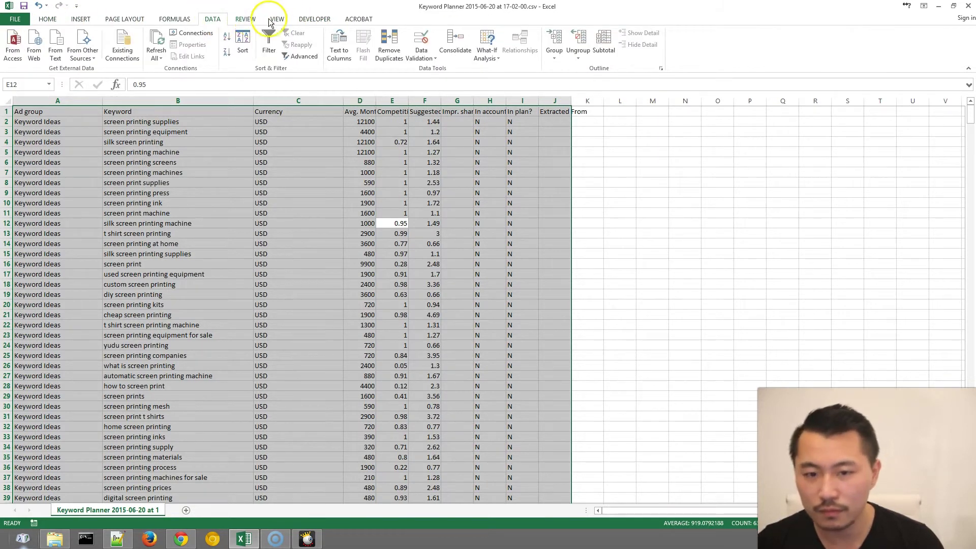
Browse the Review, View, Page Layout, Insert, Formulas and Developer tabs again
{"action": "left_click", "coordinate": [245, 18]}
{"action": "left_click", "coordinate": [277, 18]}
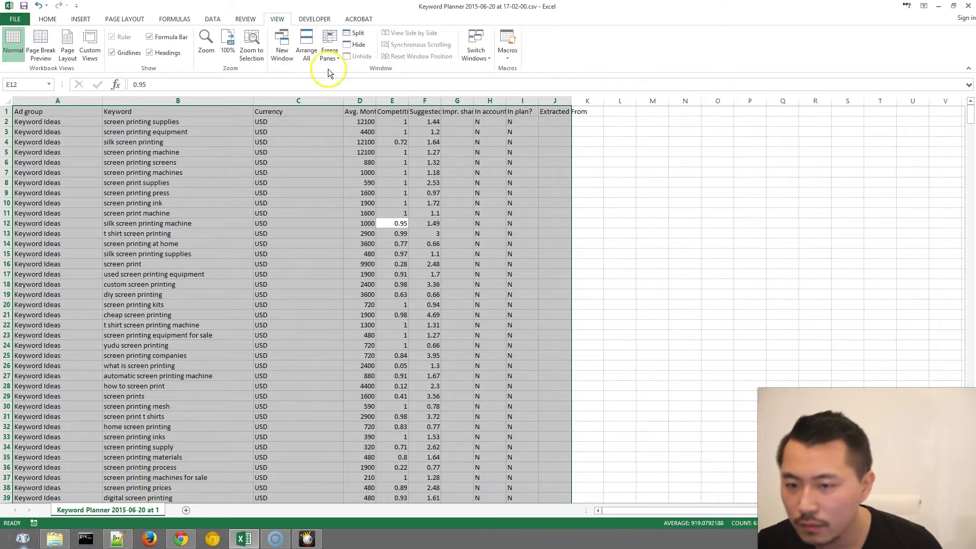
{"action": "left_click", "coordinate": [123, 18]}
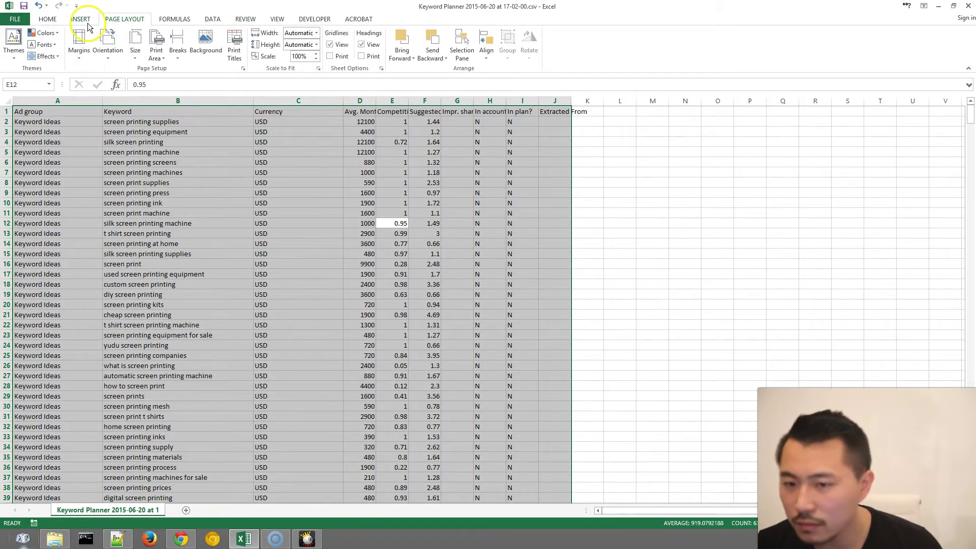
{"action": "left_click", "coordinate": [81, 18]}
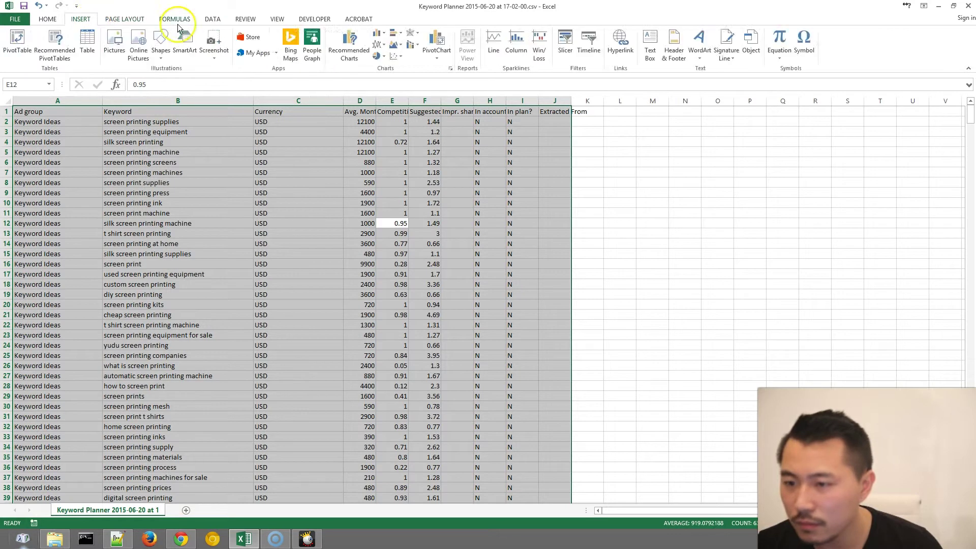
{"action": "left_click", "coordinate": [177, 20]}
{"action": "left_click", "coordinate": [308, 19]}
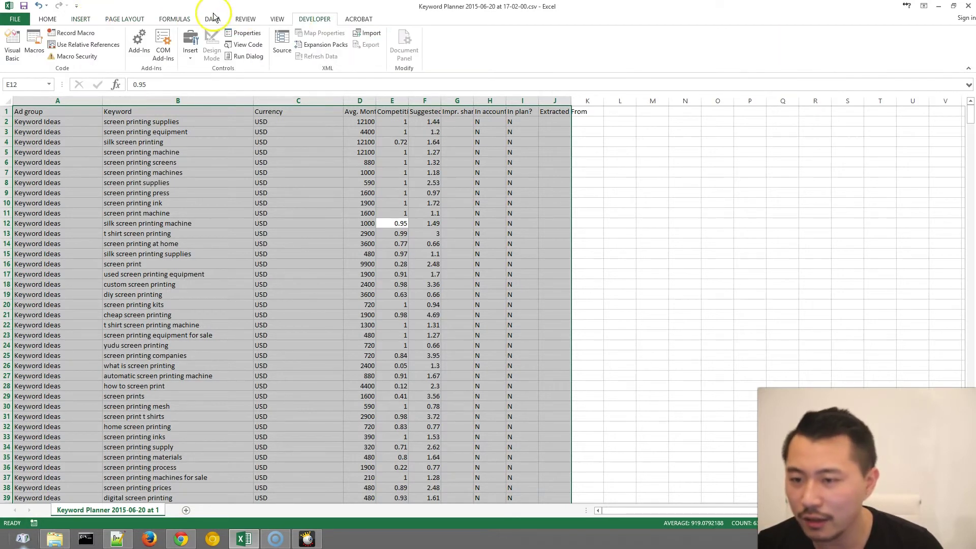
{"action": "left_click", "coordinate": [213, 18]}
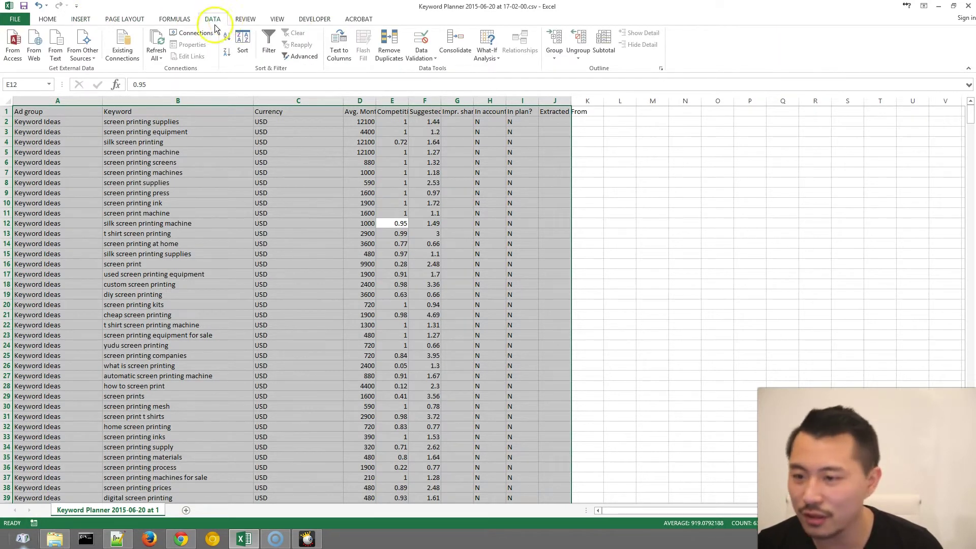
{"action": "left_click", "coordinate": [247, 19]}
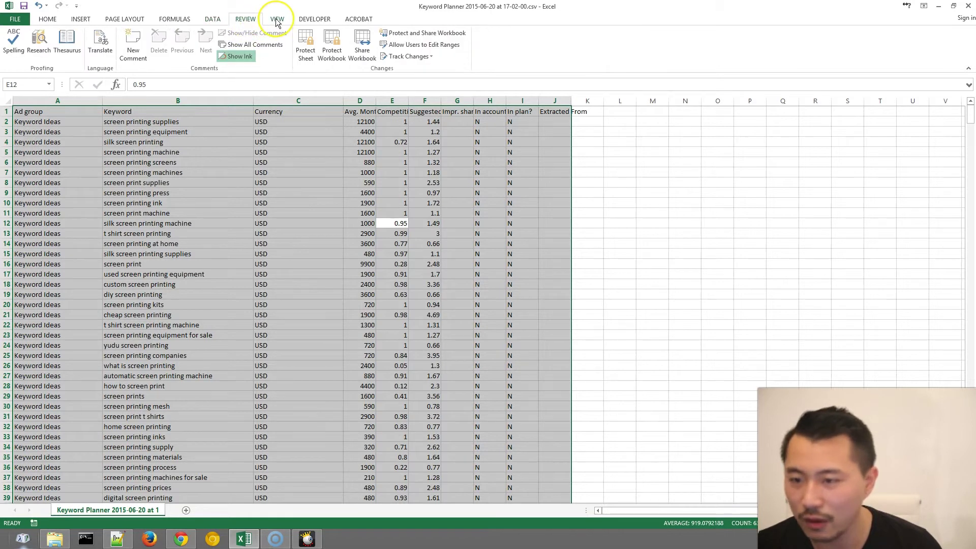
{"action": "left_click", "coordinate": [277, 20]}
{"action": "left_click", "coordinate": [245, 20]}
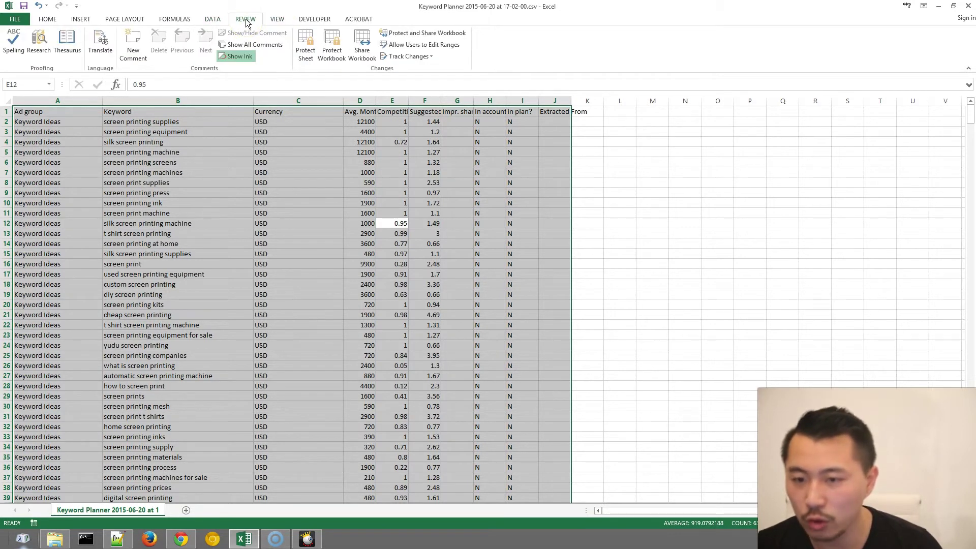
{"action": "left_click", "coordinate": [279, 20]}
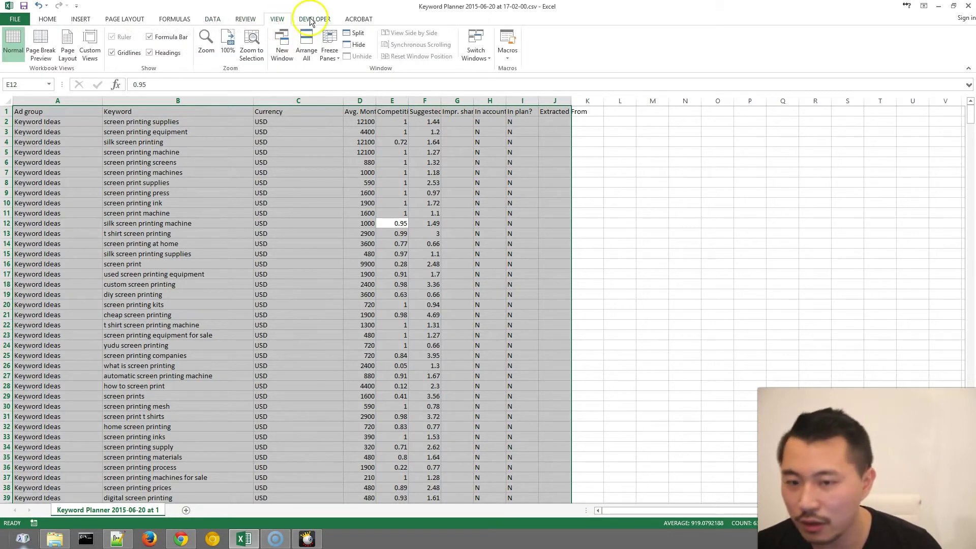
Dismiss the search-volume cell's shortcut menu and show the Data tab's sort and filter commands
{"action": "right_click", "coordinate": [358, 125]}
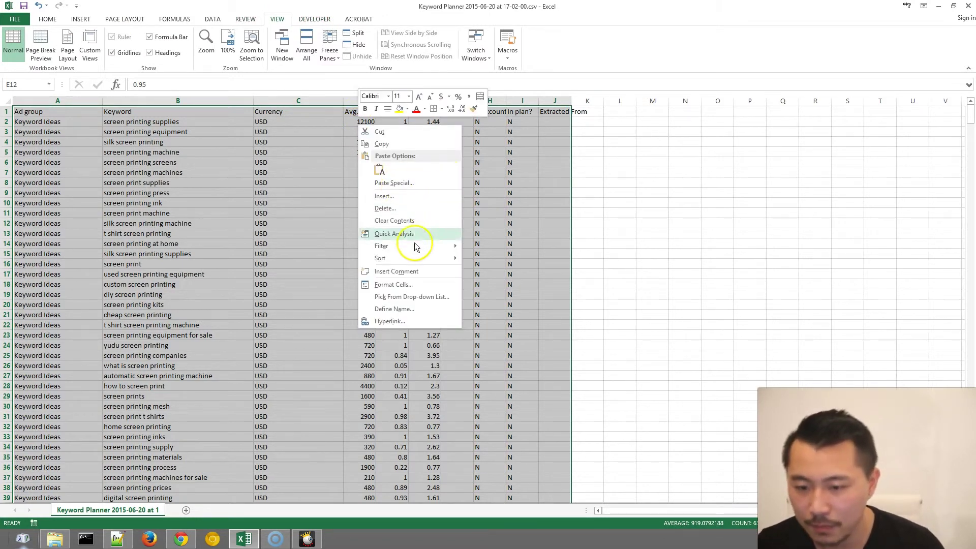
{"action": "left_click", "coordinate": [320, 76]}
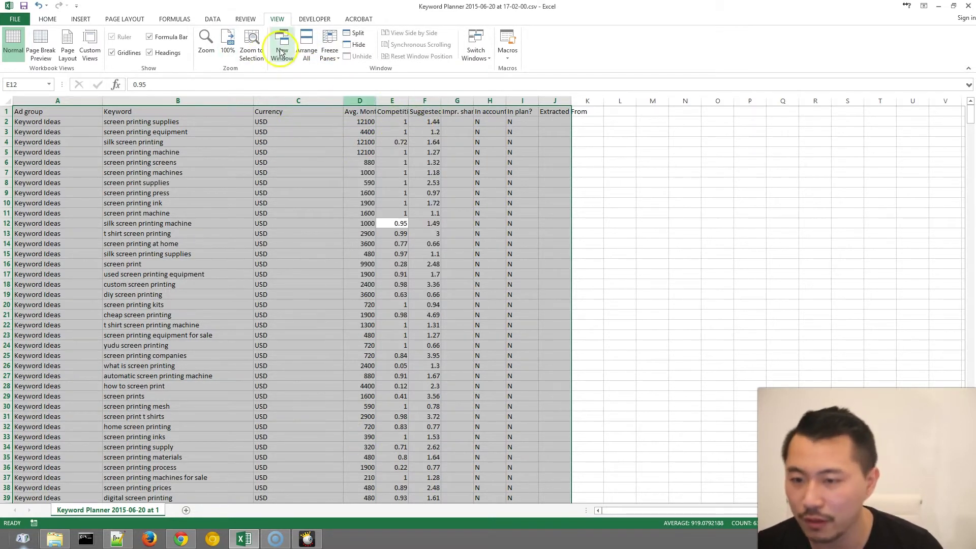
{"action": "left_click", "coordinate": [213, 18]}
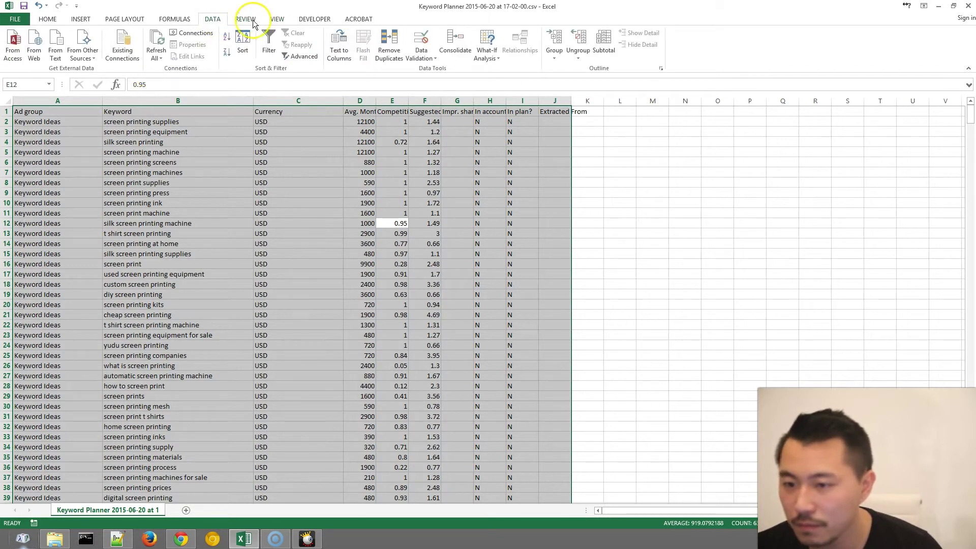
Turn on filtering for the header row and widen column D to show Avg. Monthly Searches
{"action": "left_click", "coordinate": [272, 51]}
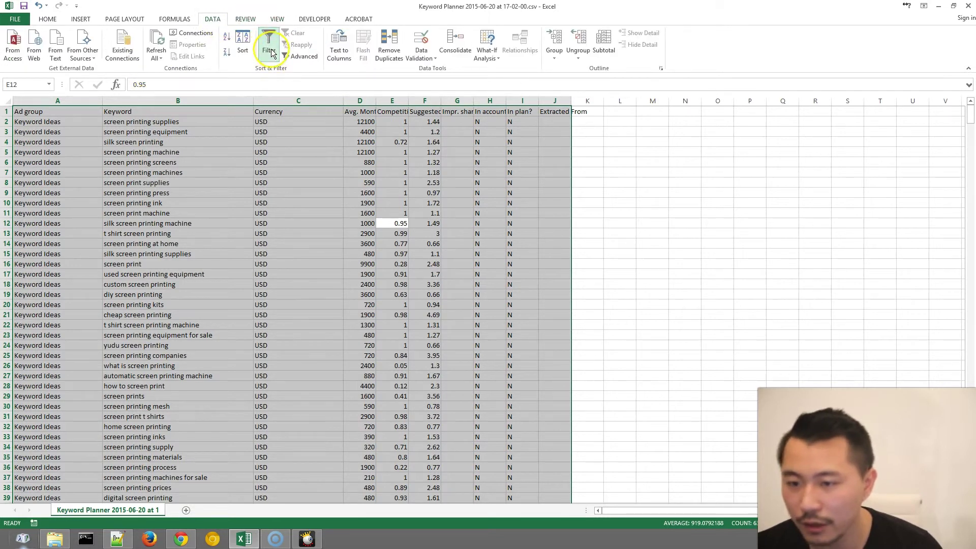
{"action": "left_click", "coordinate": [401, 132]}
{"action": "left_click_drag", "start_coordinate": [375, 101], "coordinate": [414, 107]}
Sort keywords by Avg. Monthly Searches largest to smallest, then show its Number Filters options
{"action": "left_click", "coordinate": [411, 112]}
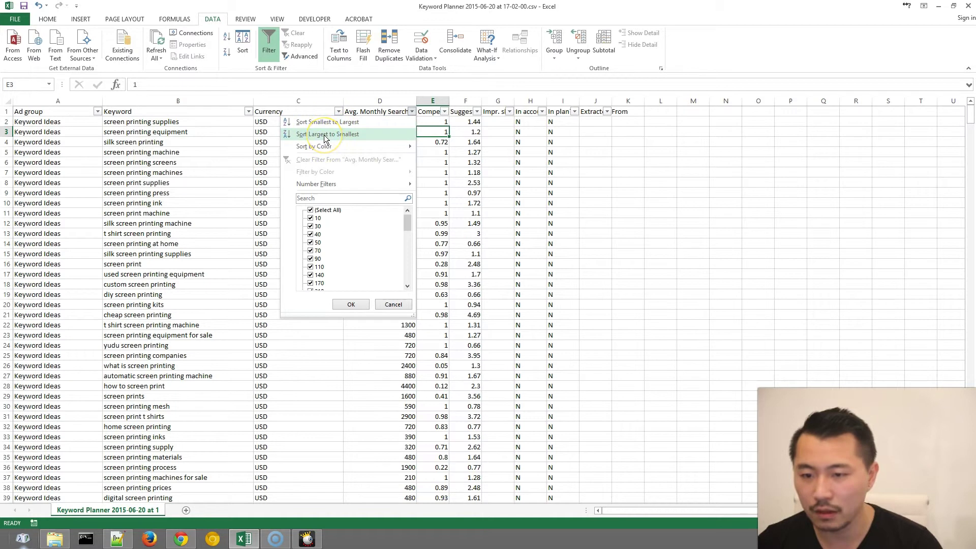
{"action": "left_click", "coordinate": [325, 134]}
{"action": "left_click", "coordinate": [411, 112]}
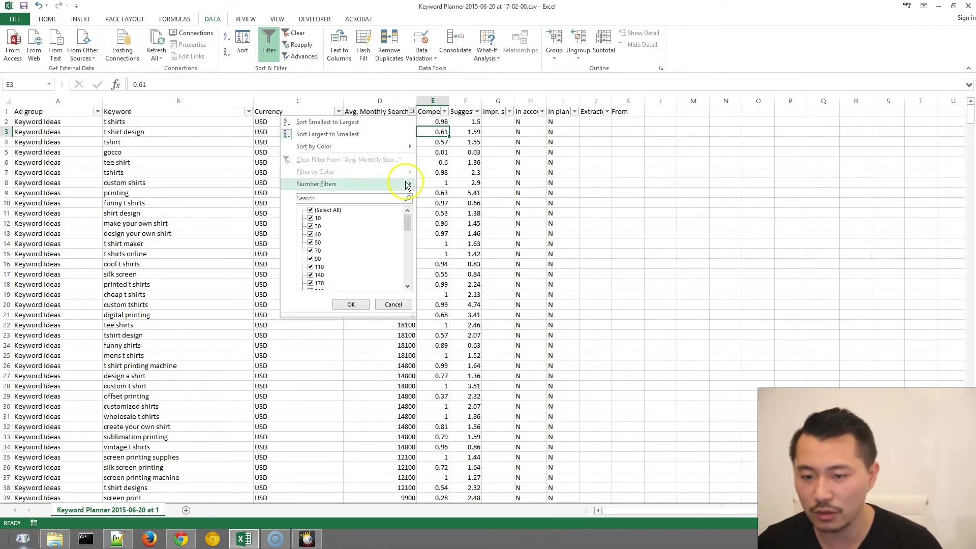
{"action": "left_click", "coordinate": [384, 184]}
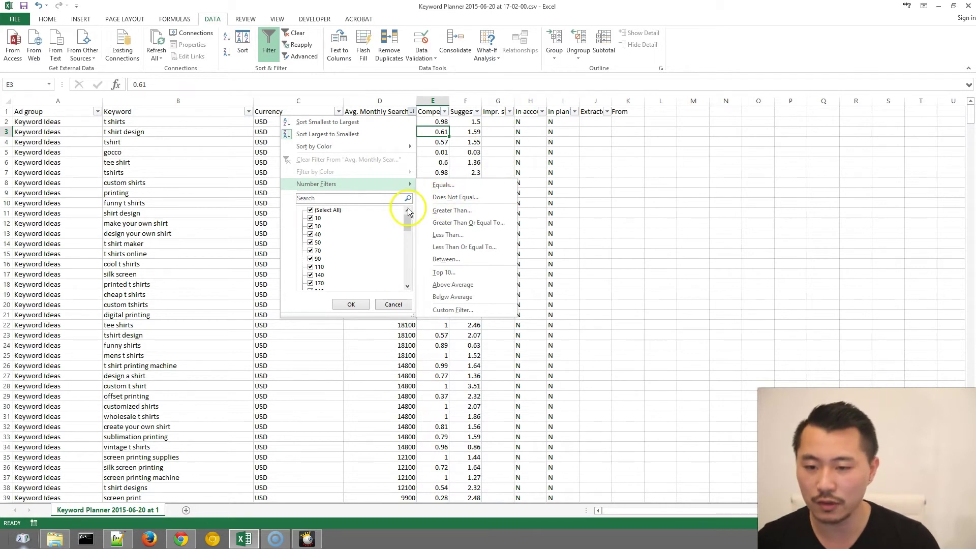
{"action": "left_click_drag", "start_coordinate": [408, 222], "coordinate": [407, 200]}
{"action": "mouse_move", "coordinate": [410, 148]}
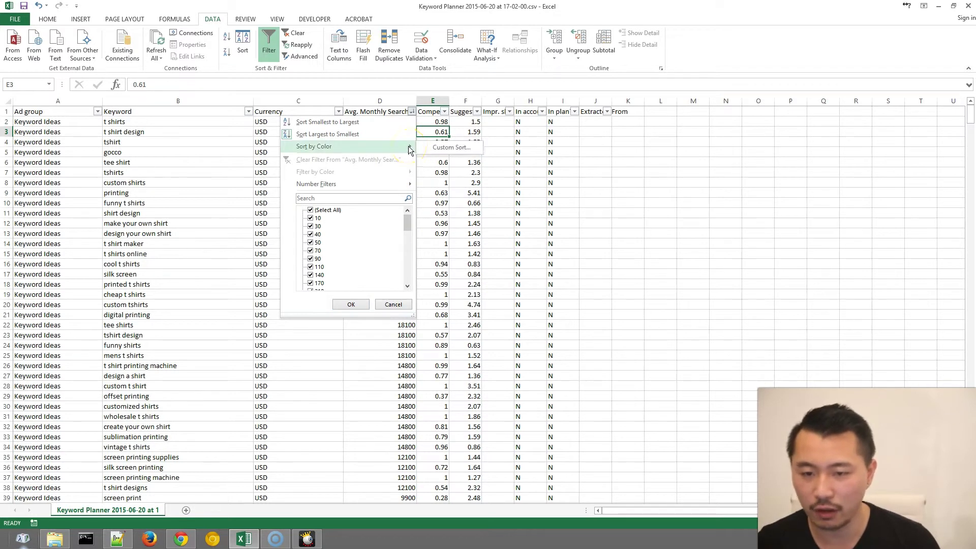
{"action": "mouse_move", "coordinate": [358, 188]}
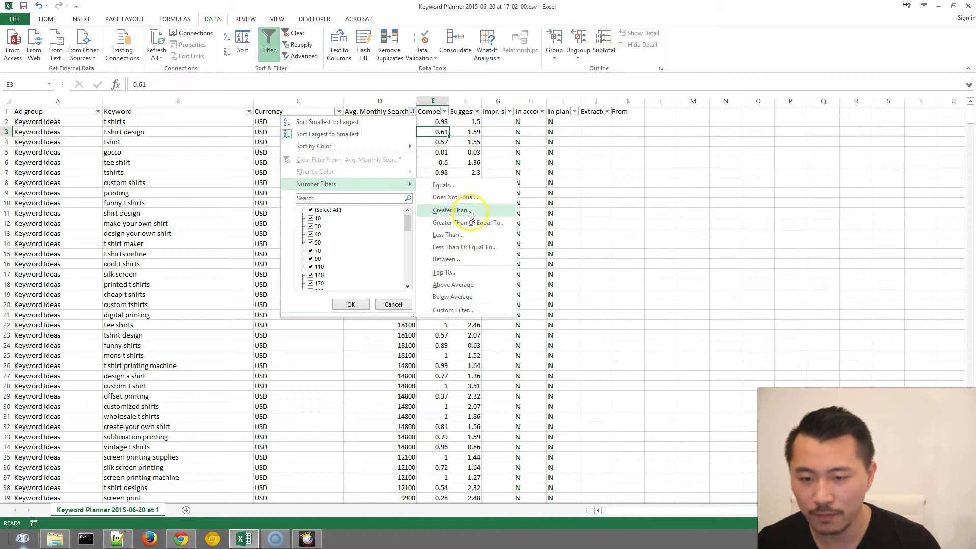
Filter Avg. Monthly Searches to values greater than 2000
{"action": "left_click", "coordinate": [503, 243]}
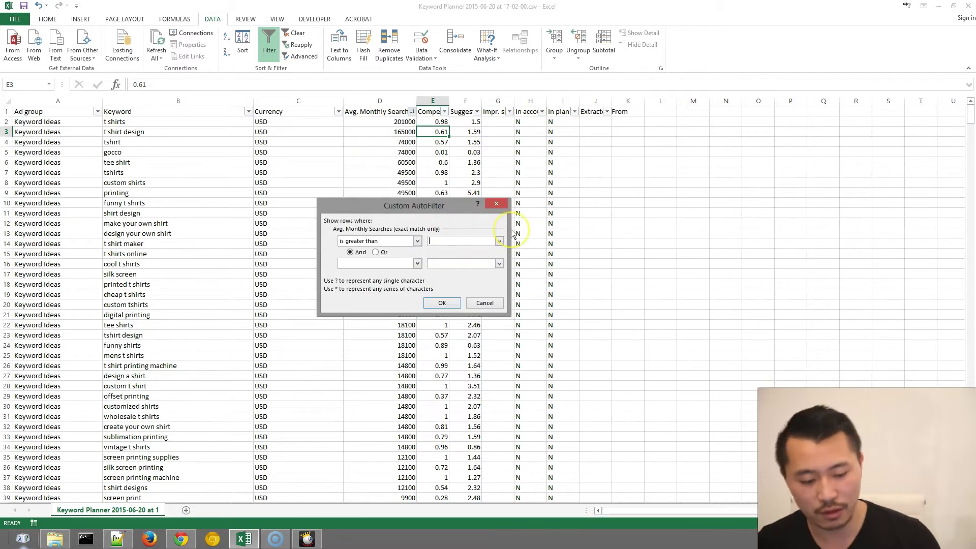
{"action": "type", "text": "2000"}
{"action": "key", "text": "Return"}
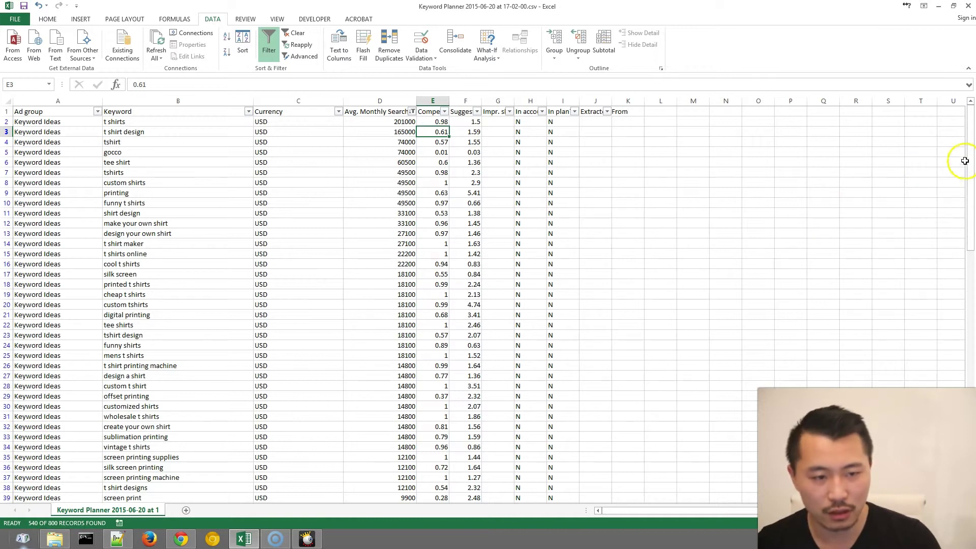
{"action": "left_click_drag", "start_coordinate": [968, 218], "coordinate": [928, 105]}
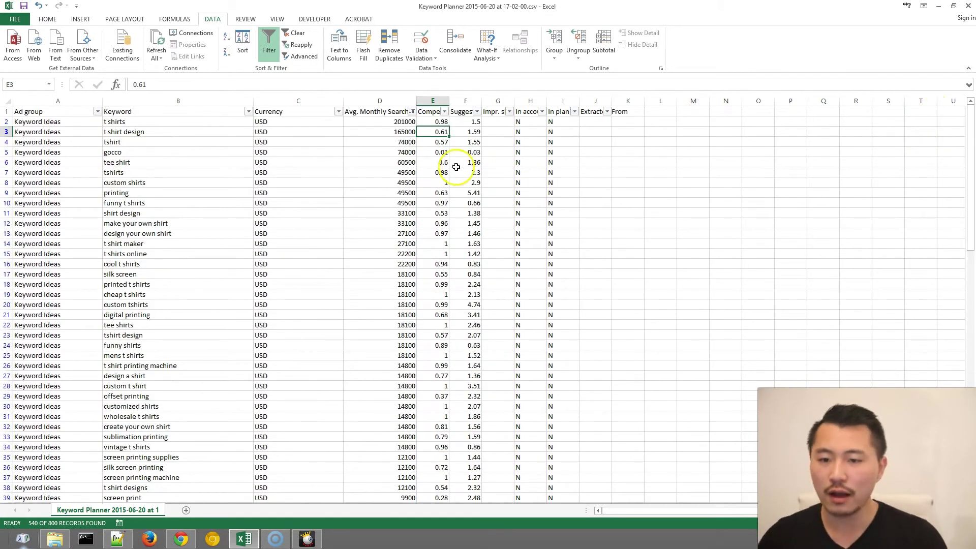
Review the filtered keywords, checking volumes for 'make your own shirt', 'tshirts' and 'gocco'
{"action": "left_click", "coordinate": [374, 221]}
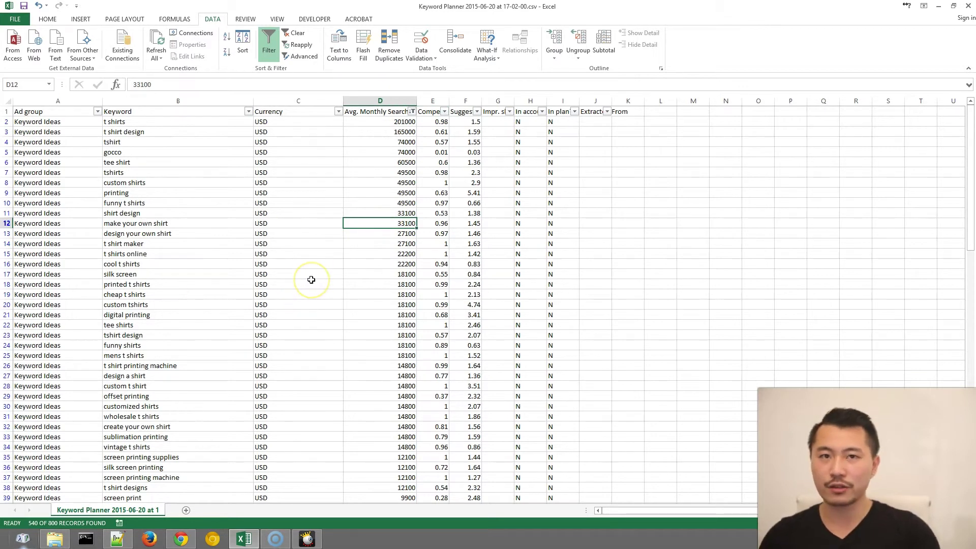
{"action": "scroll", "coordinate": [394, 307], "scroll_direction": "down", "scroll_amount": 4}
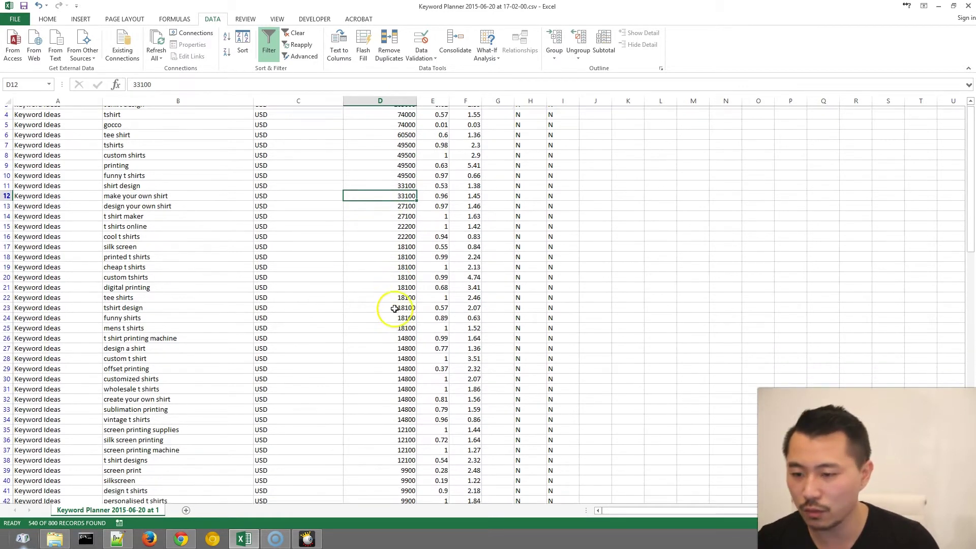
{"action": "scroll", "coordinate": [394, 308], "scroll_direction": "down", "scroll_amount": 8}
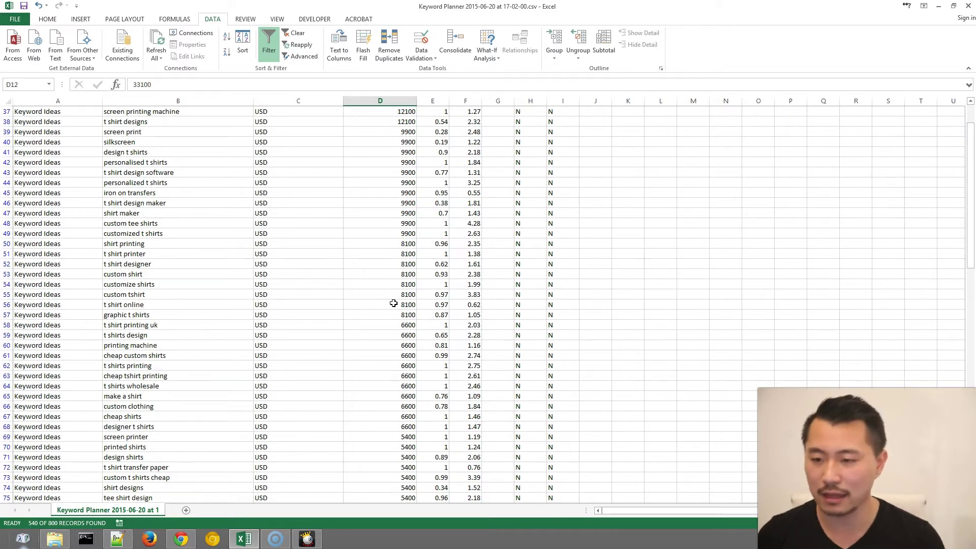
{"action": "scroll", "coordinate": [392, 304], "scroll_direction": "up", "scroll_amount": 12}
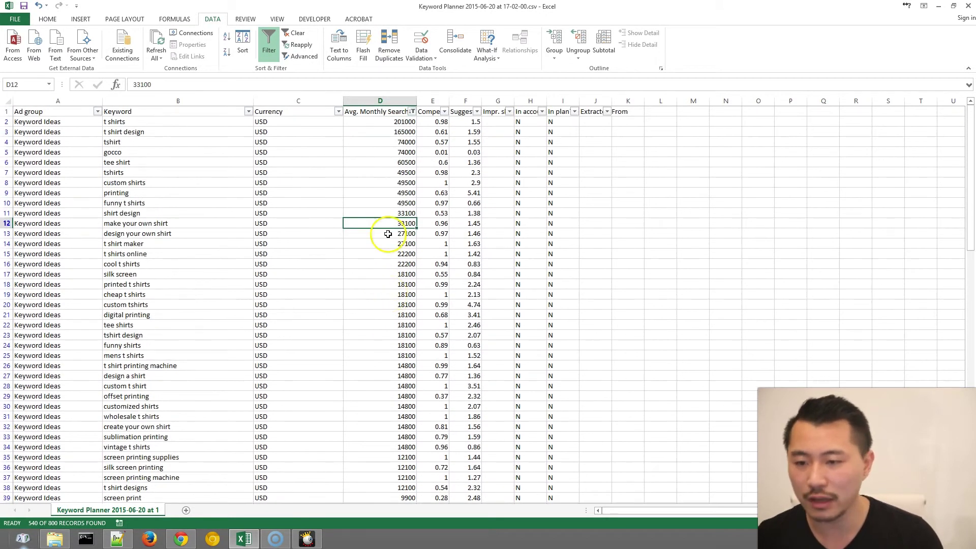
{"action": "left_click", "coordinate": [239, 175]}
{"action": "scroll", "coordinate": [239, 176], "scroll_direction": "down", "scroll_amount": 9}
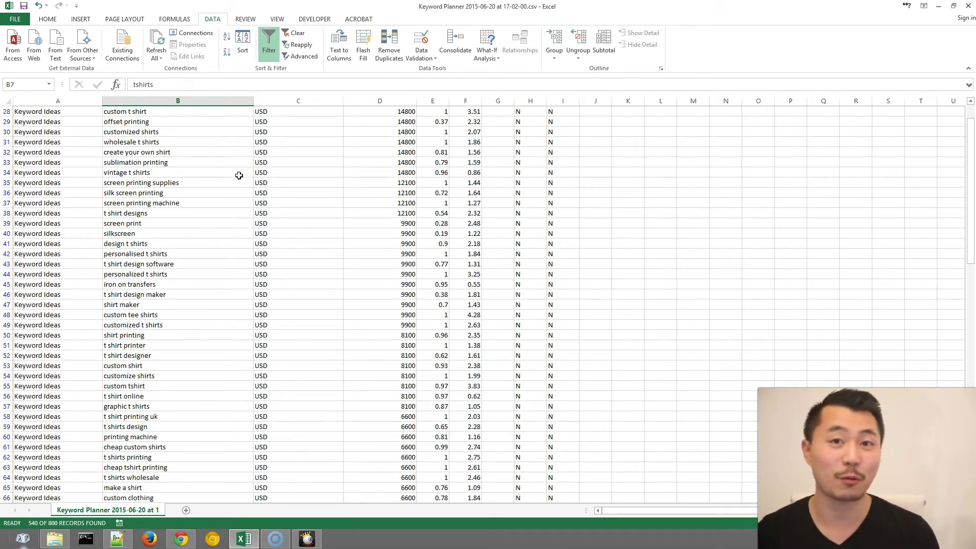
{"action": "scroll", "coordinate": [223, 175], "scroll_direction": "down", "scroll_amount": 4}
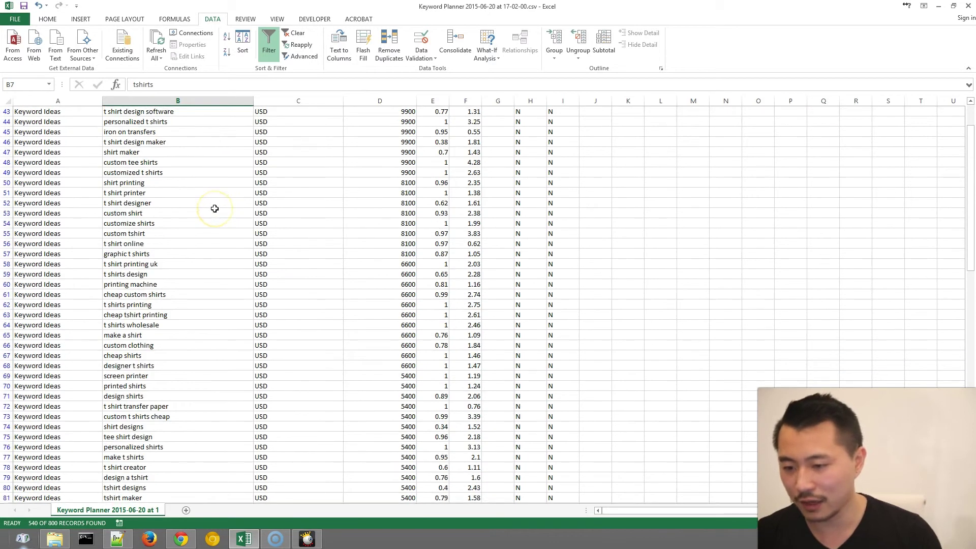
{"action": "scroll", "coordinate": [215, 209], "scroll_direction": "up", "scroll_amount": 6}
{"action": "scroll", "coordinate": [214, 208], "scroll_direction": "up", "scroll_amount": 7}
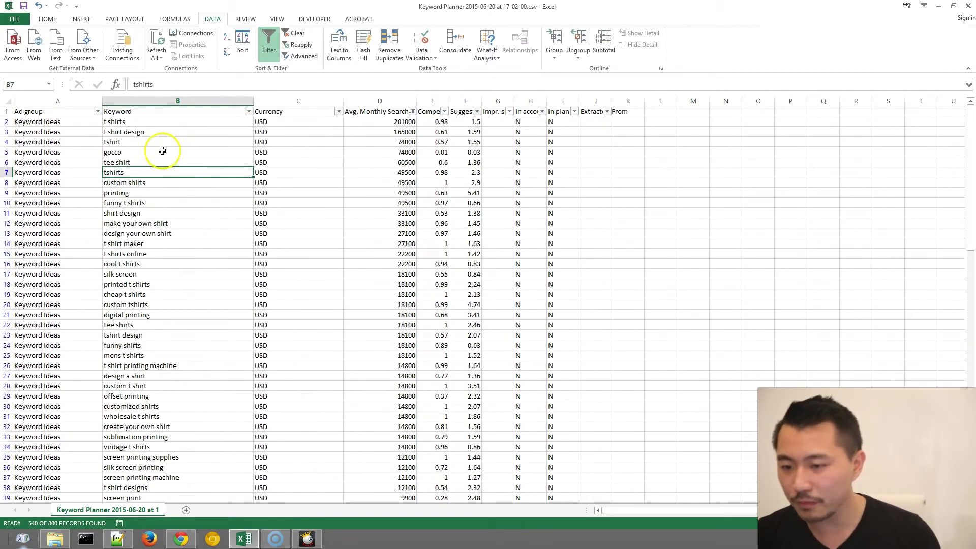
{"action": "left_click", "coordinate": [162, 151]}
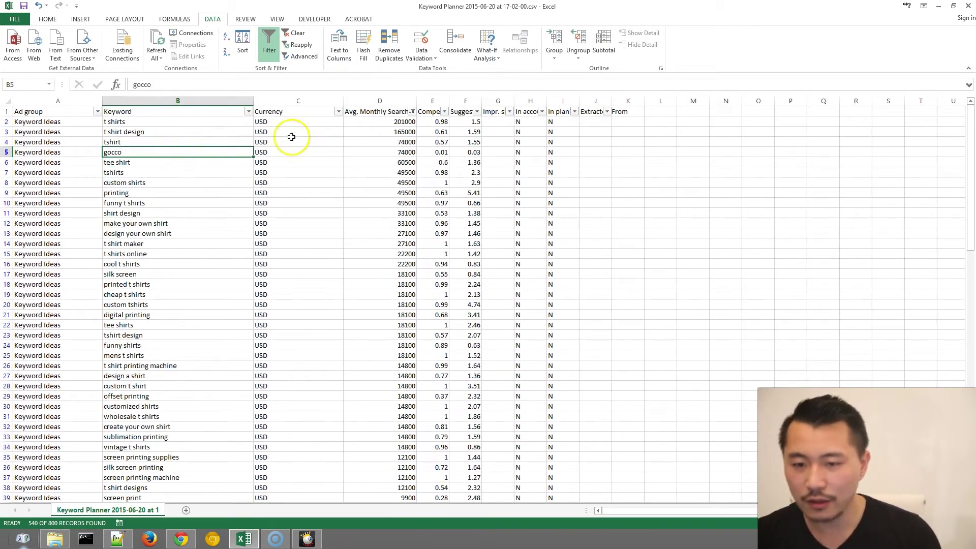
{"action": "left_click_drag", "start_coordinate": [386, 122], "coordinate": [382, 344]}
{"action": "left_click", "coordinate": [381, 345]}
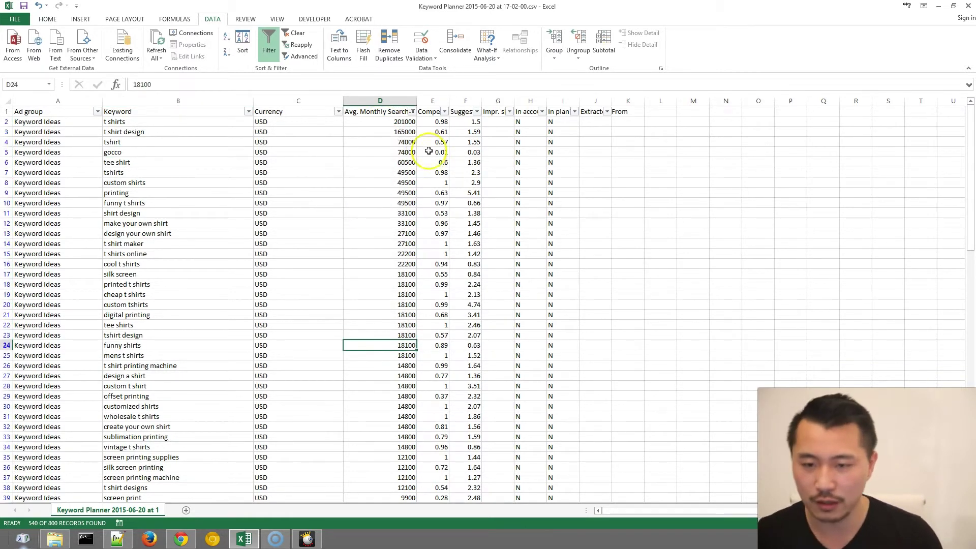
{"action": "left_click", "coordinate": [369, 110]}
{"action": "left_click", "coordinate": [398, 151]}
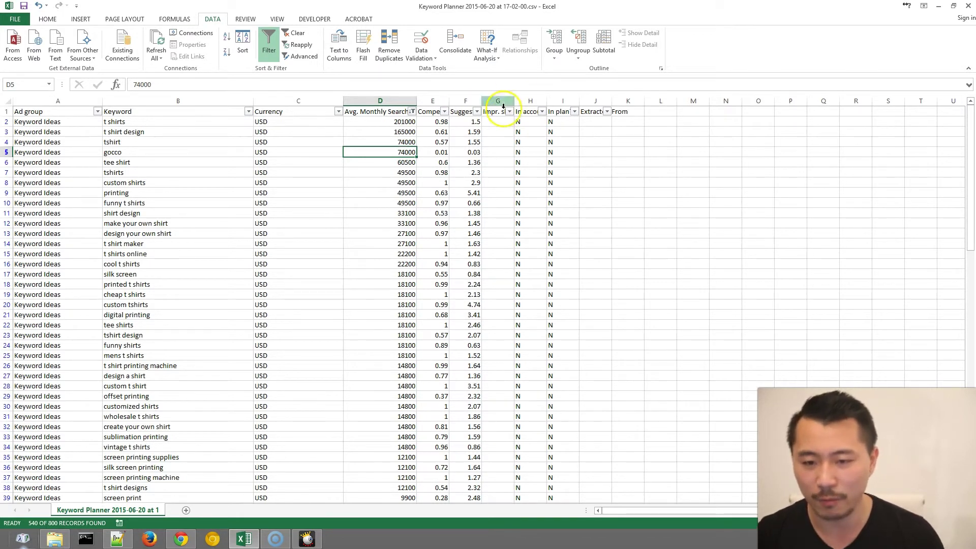
{"action": "left_click", "coordinate": [477, 112]}
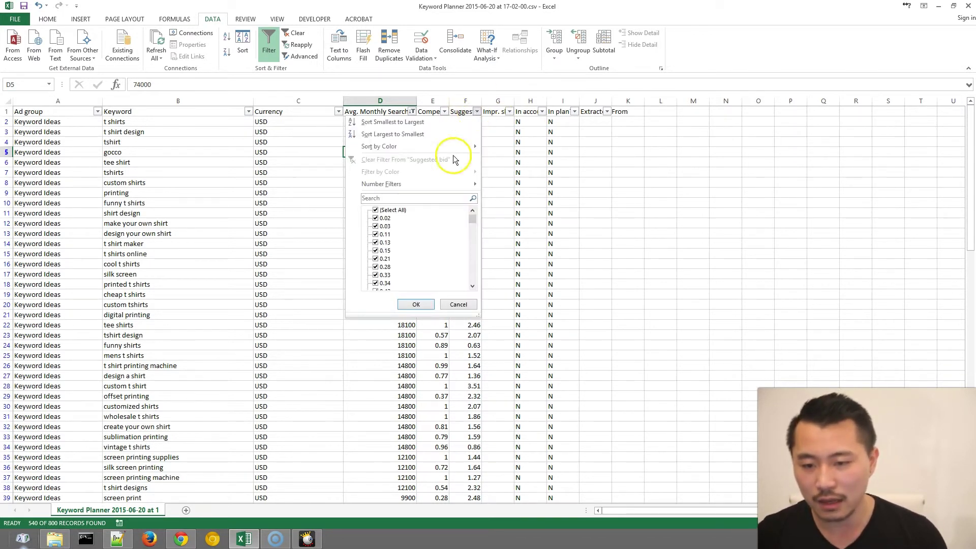
{"action": "left_click_drag", "start_coordinate": [473, 220], "coordinate": [471, 276]}
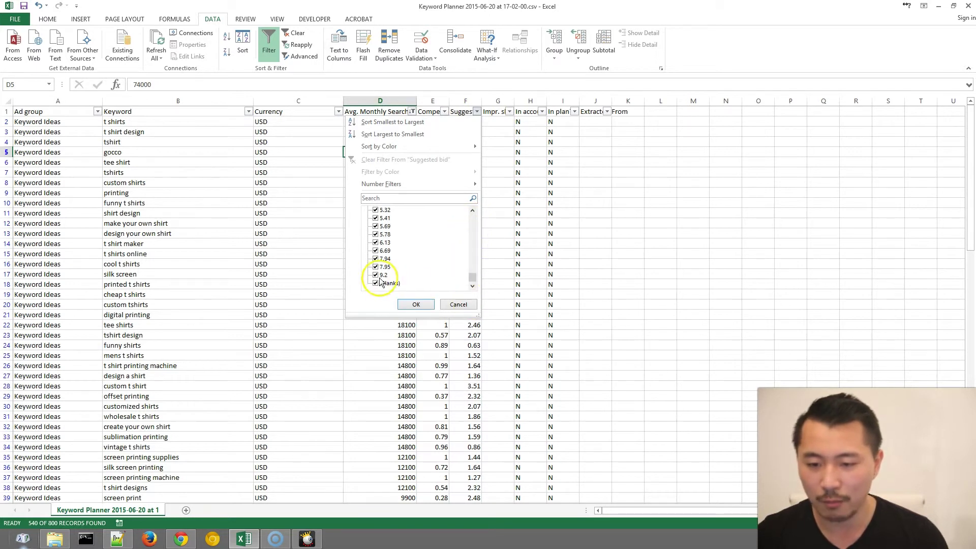
{"action": "left_click", "coordinate": [459, 306]}
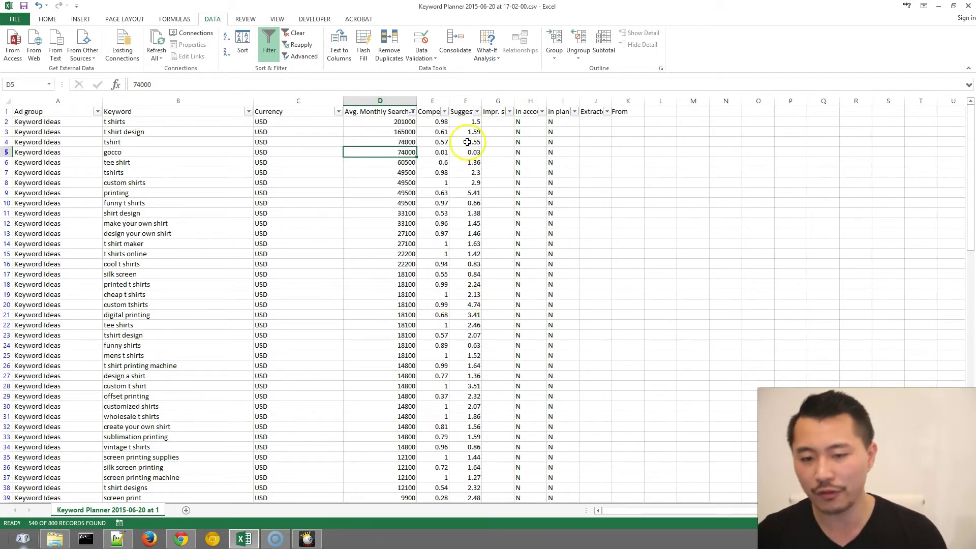
{"action": "left_click", "coordinate": [473, 122]}
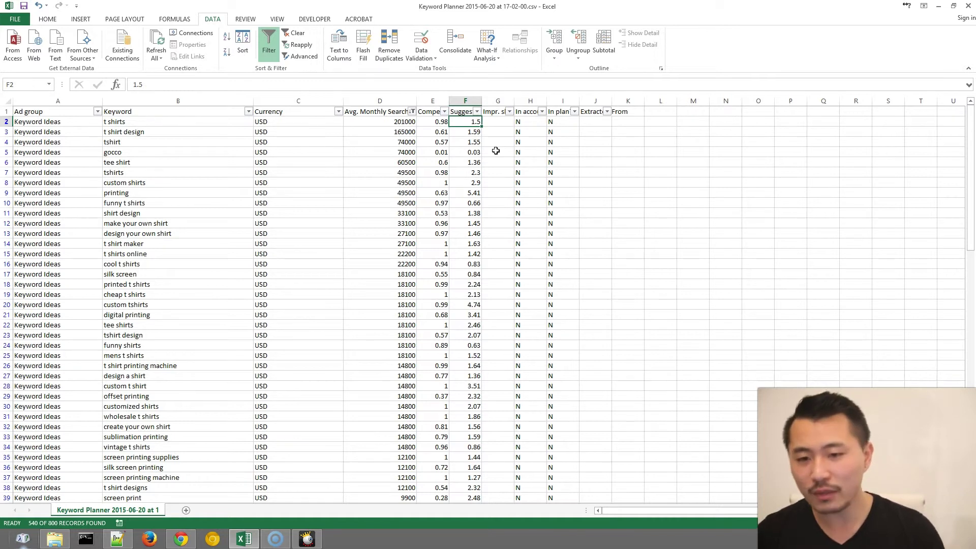
Widen the Suggested bid column so its full header shows
{"action": "left_click", "coordinate": [465, 171]}
{"action": "left_click_drag", "start_coordinate": [482, 103], "coordinate": [533, 101]}
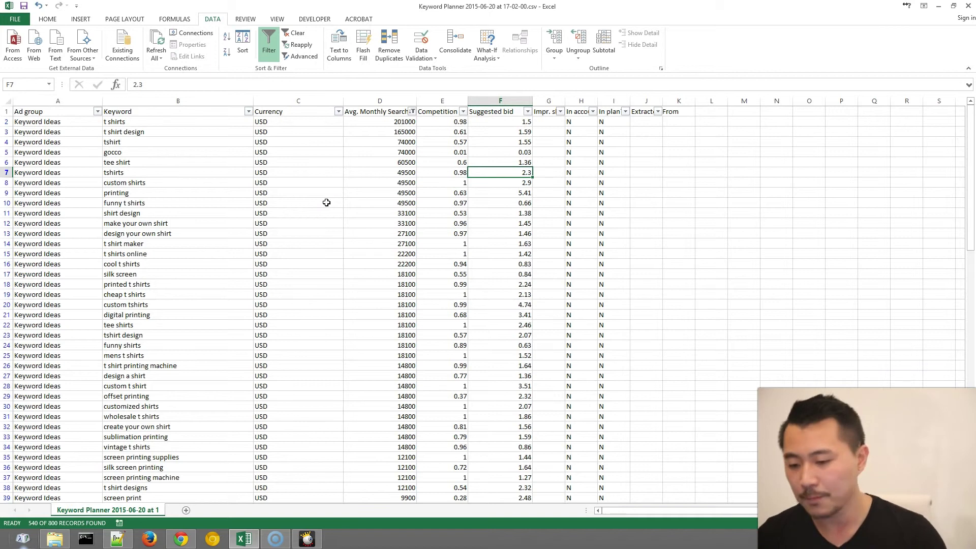
Search Google for 'screen printer' in the browser
{"action": "left_click", "coordinate": [180, 539]}
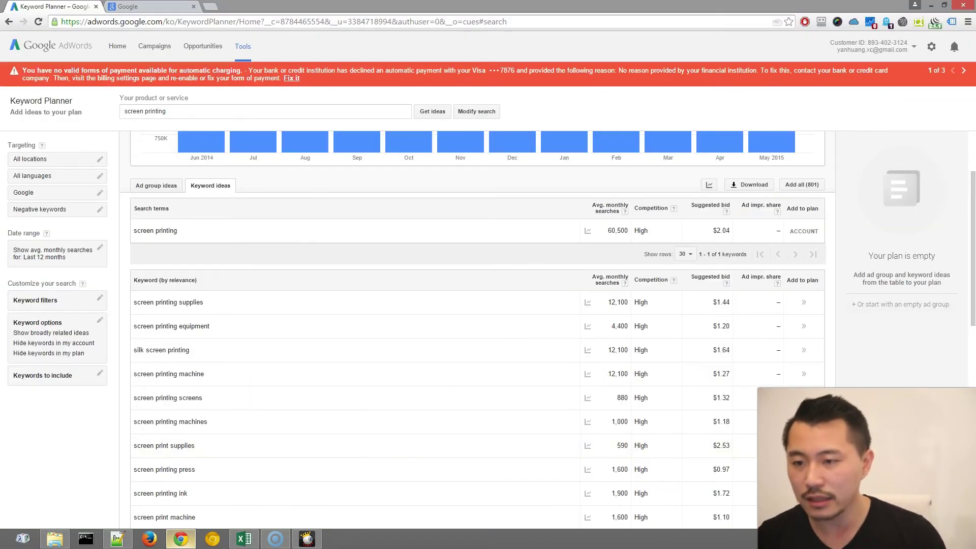
{"action": "left_click", "coordinate": [186, 7]}
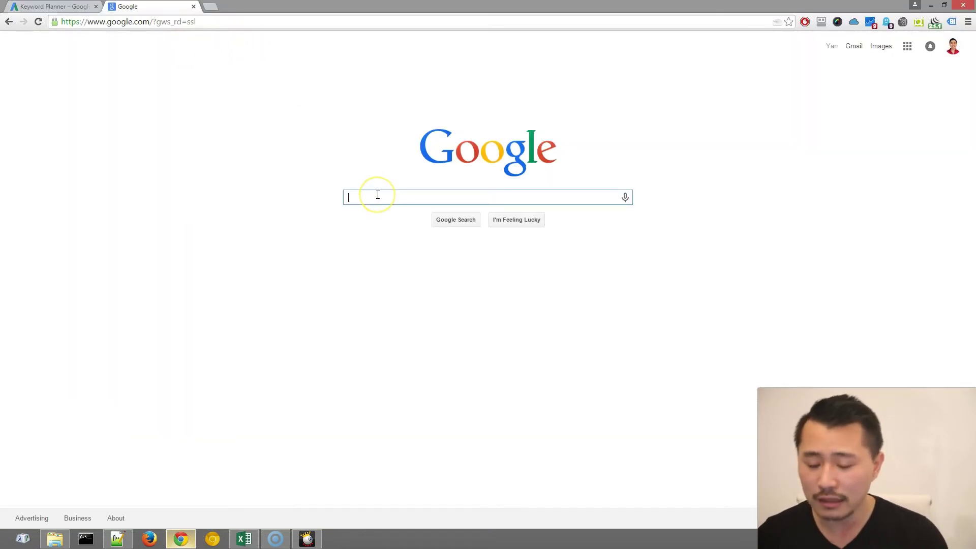
{"action": "type", "text": "screen printer"}
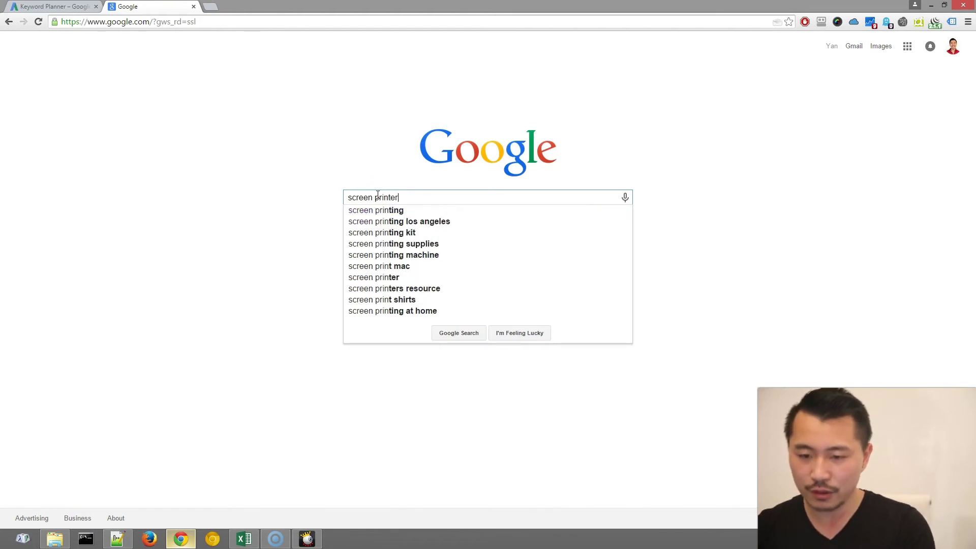
{"action": "key", "text": "Return"}
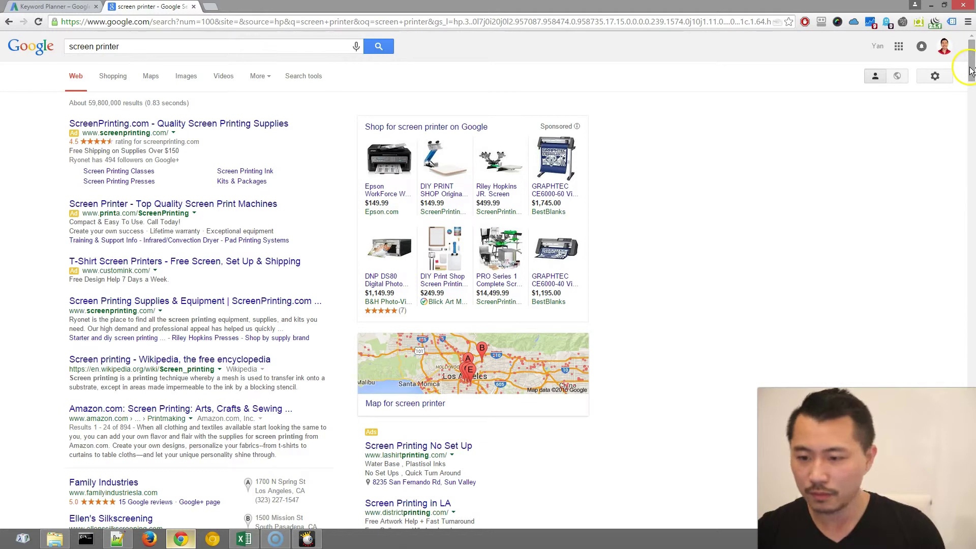
{"action": "left_click_drag", "start_coordinate": [971, 72], "coordinate": [971, 148]}
Rerun the 'screen printer' search in a fresh private window and scroll down to the related searches
{"action": "key", "text": "ctrl+shift+n"}
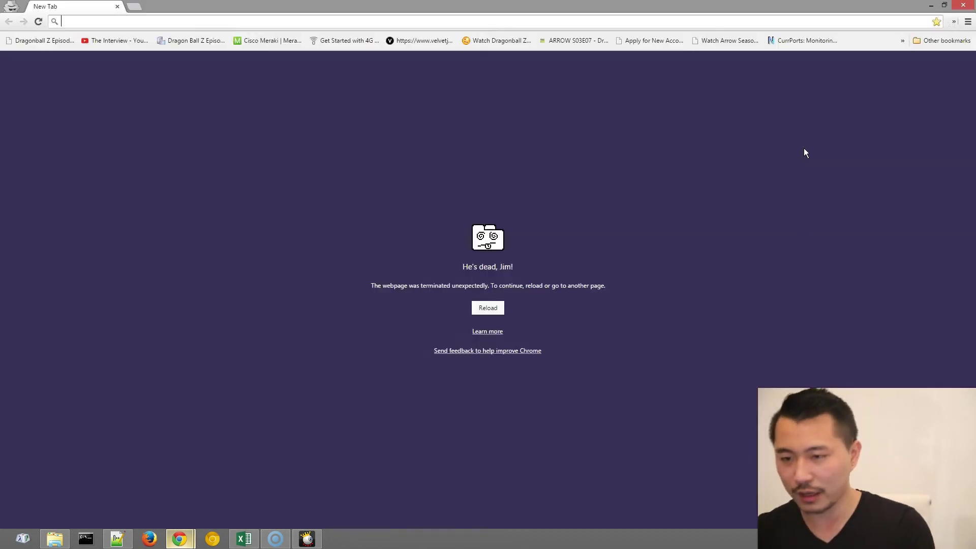
{"action": "type", "text": "screen printer"}
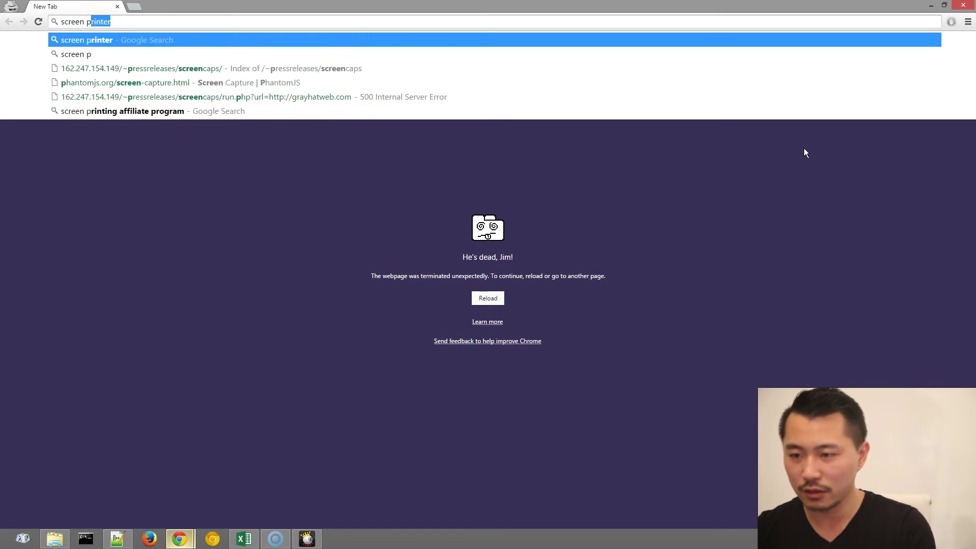
{"action": "key", "text": "Return"}
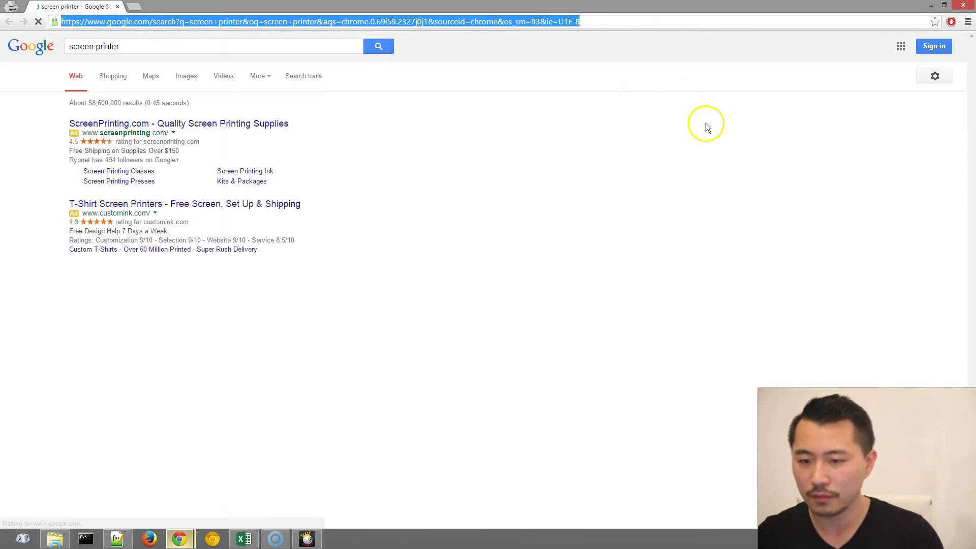
{"action": "scroll", "coordinate": [750, 186], "scroll_direction": "down", "scroll_amount": 3}
{"action": "scroll", "coordinate": [750, 181], "scroll_direction": "down", "scroll_amount": 10}
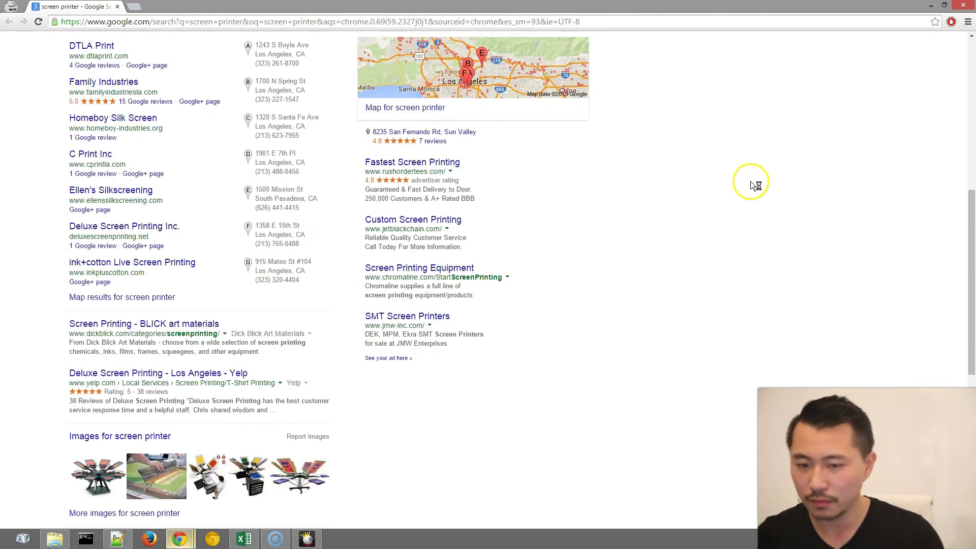
{"action": "scroll", "coordinate": [750, 177], "scroll_direction": "up", "scroll_amount": 7}
{"action": "scroll", "coordinate": [745, 172], "scroll_direction": "up", "scroll_amount": 7}
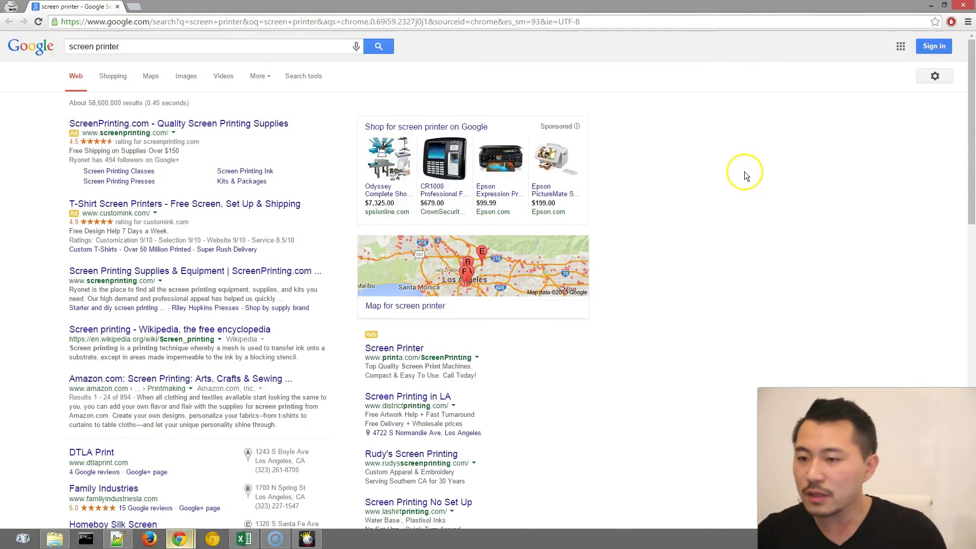
{"action": "scroll", "coordinate": [251, 118], "scroll_direction": "down", "scroll_amount": 8}
{"action": "scroll", "coordinate": [250, 118], "scroll_direction": "down", "scroll_amount": 8}
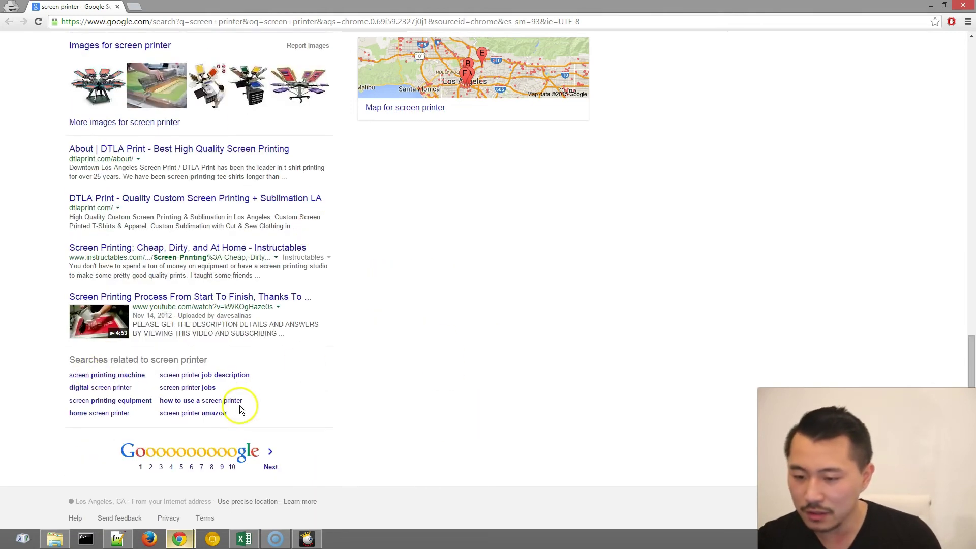
Copy the 'Searches related to screen printer' list and bring the Keyword Planner window forward
{"action": "left_click_drag", "start_coordinate": [259, 416], "coordinate": [68, 376]}
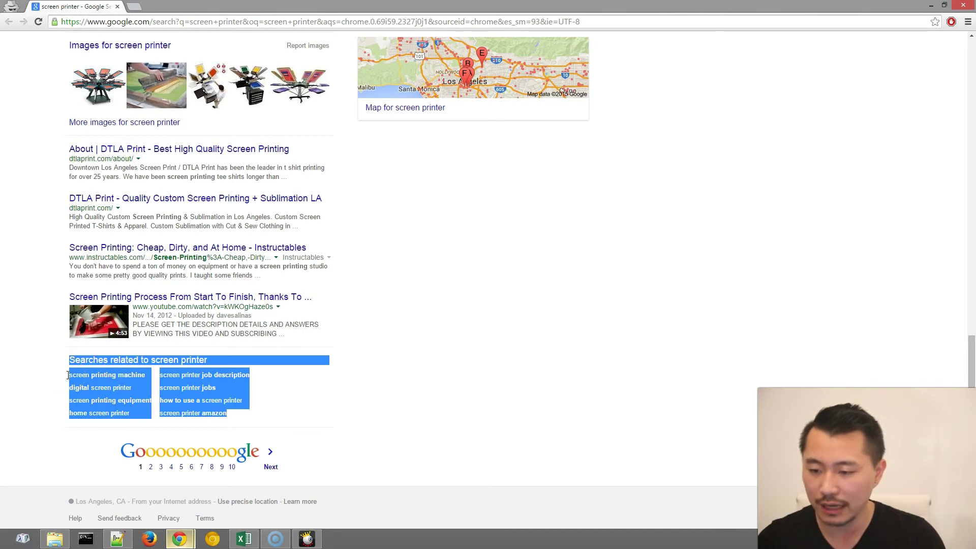
{"action": "right_click", "coordinate": [132, 381]}
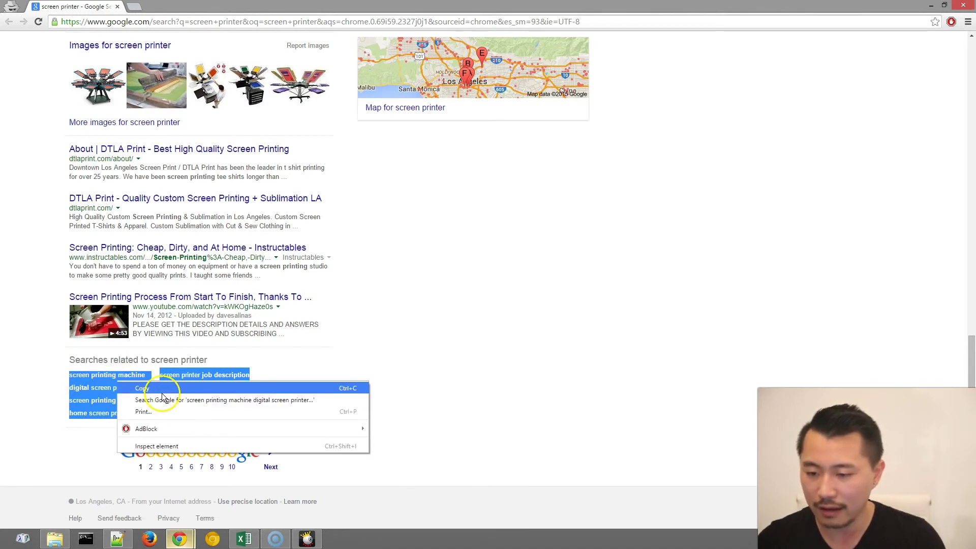
{"action": "left_click", "coordinate": [155, 387]}
{"action": "left_click", "coordinate": [438, 332]}
{"action": "mouse_move", "coordinate": [179, 539]}
{"action": "left_click", "coordinate": [122, 483]}
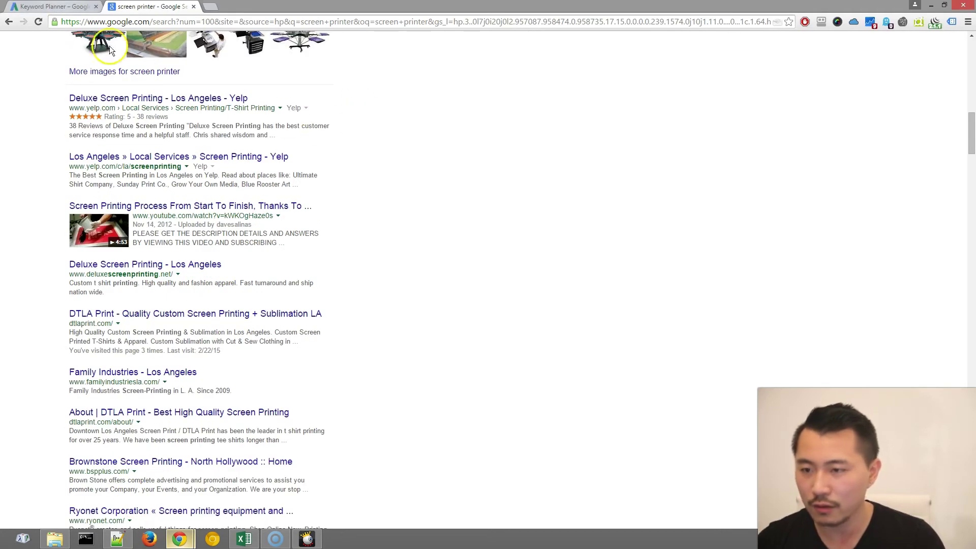
Replace the product or service entry with the eight related searches and get their monthly volumes
{"action": "left_click", "coordinate": [66, 8]}
{"action": "left_click", "coordinate": [231, 112]}
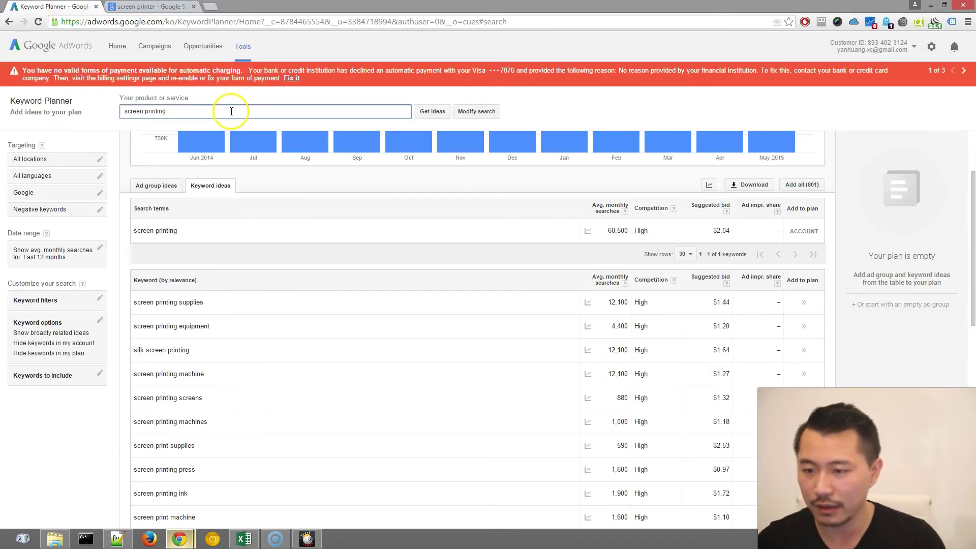
{"action": "key", "text": "ctrl+a"}
{"action": "key", "text": "ctrl+v"}
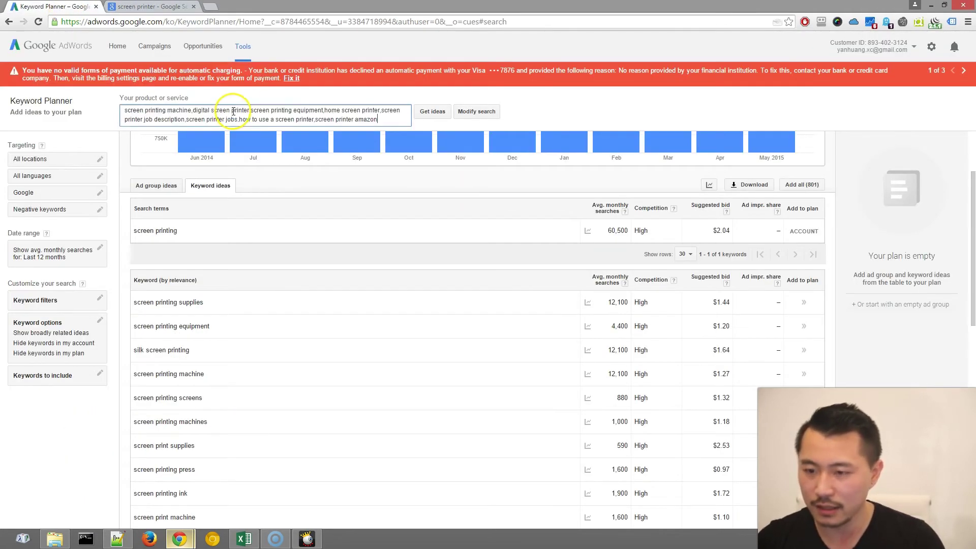
{"action": "left_click", "coordinate": [438, 116]}
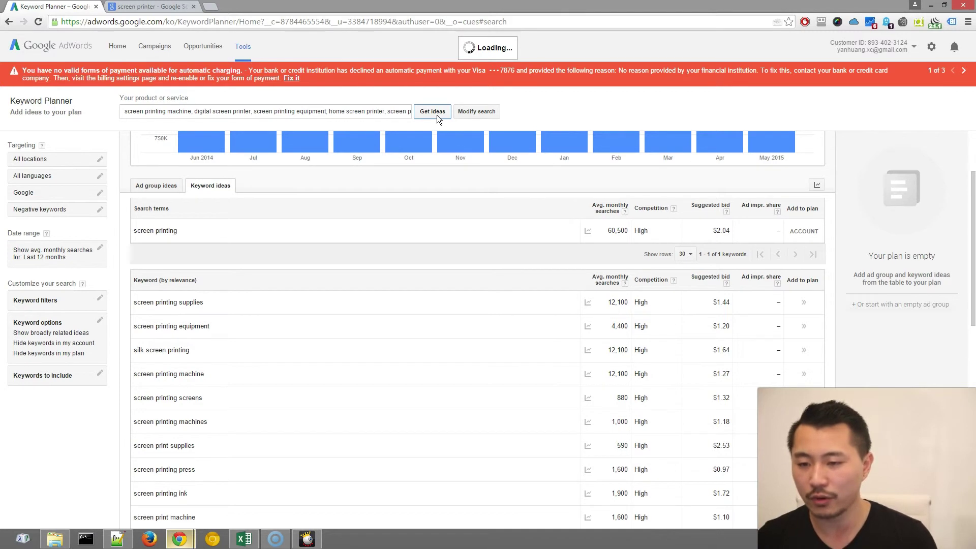
{"action": "mouse_move", "coordinate": [178, 536]}
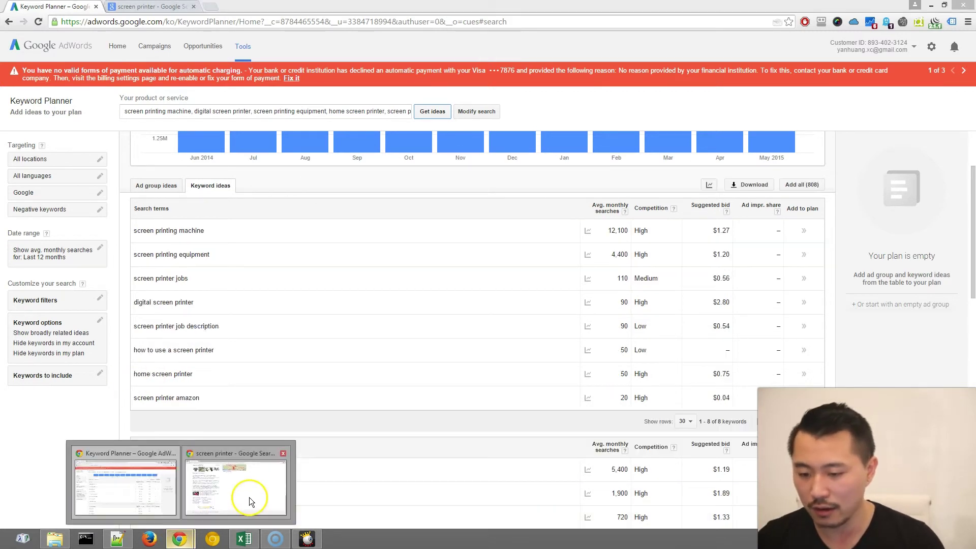
{"action": "left_click", "coordinate": [249, 501]}
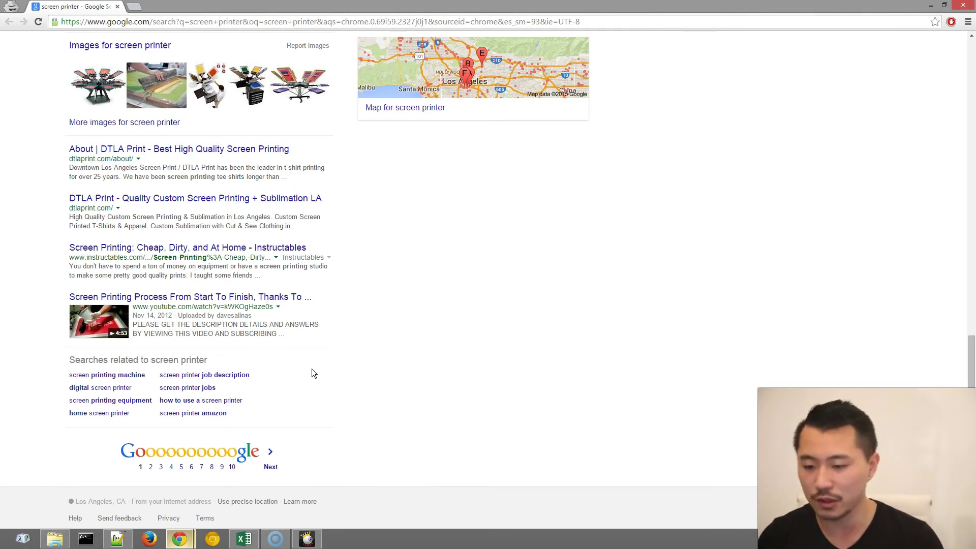
{"action": "mouse_move", "coordinate": [179, 538]}
{"action": "left_click", "coordinate": [141, 491]}
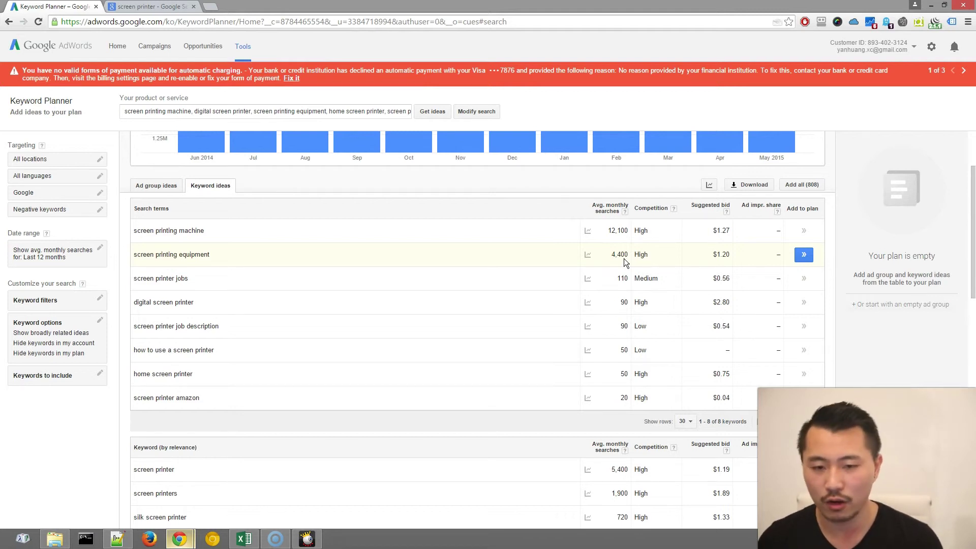
{"action": "left_click", "coordinate": [484, 224]}
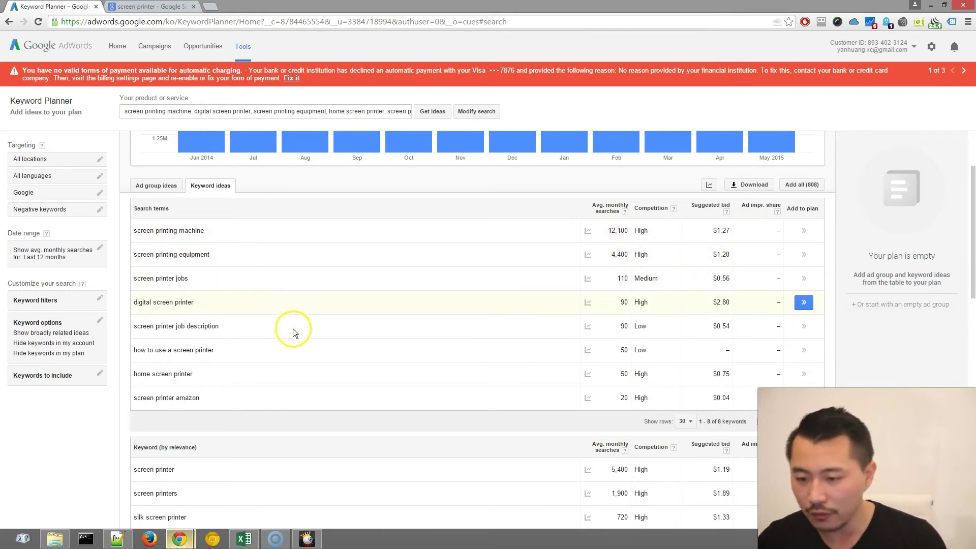
{"action": "left_click_drag", "start_coordinate": [215, 398], "coordinate": [122, 399]}
{"action": "left_click", "coordinate": [207, 398]}
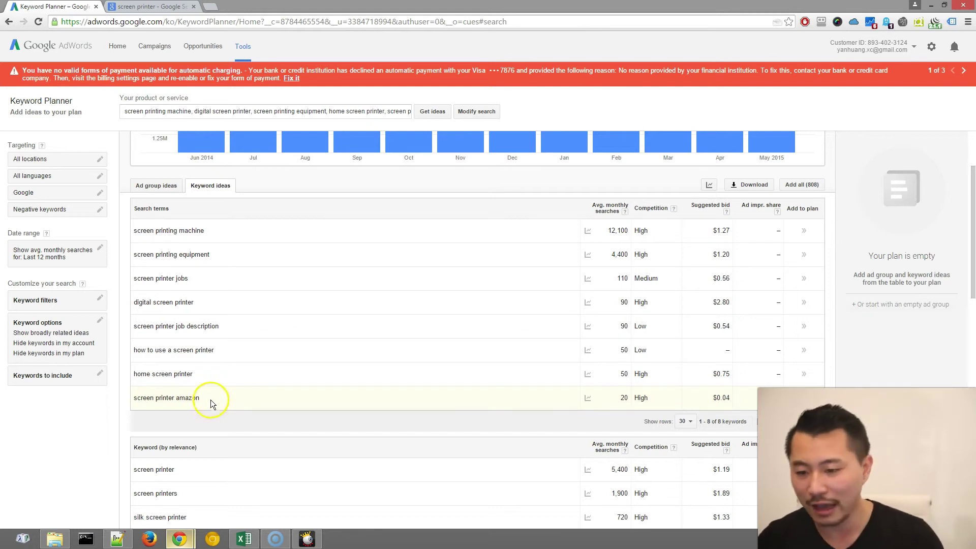
{"action": "left_click", "coordinate": [719, 397]}
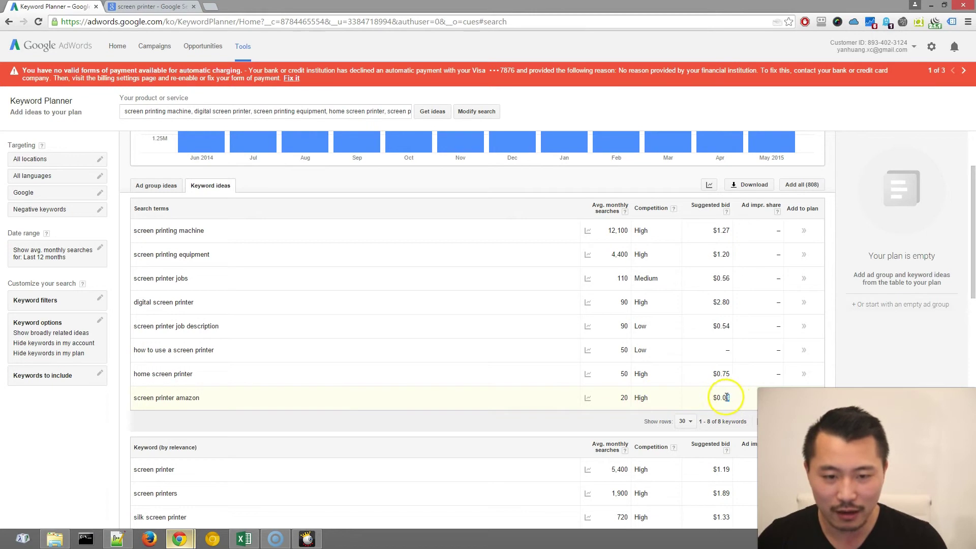
{"action": "double_click", "coordinate": [724, 399]}
{"action": "left_click", "coordinate": [711, 401]}
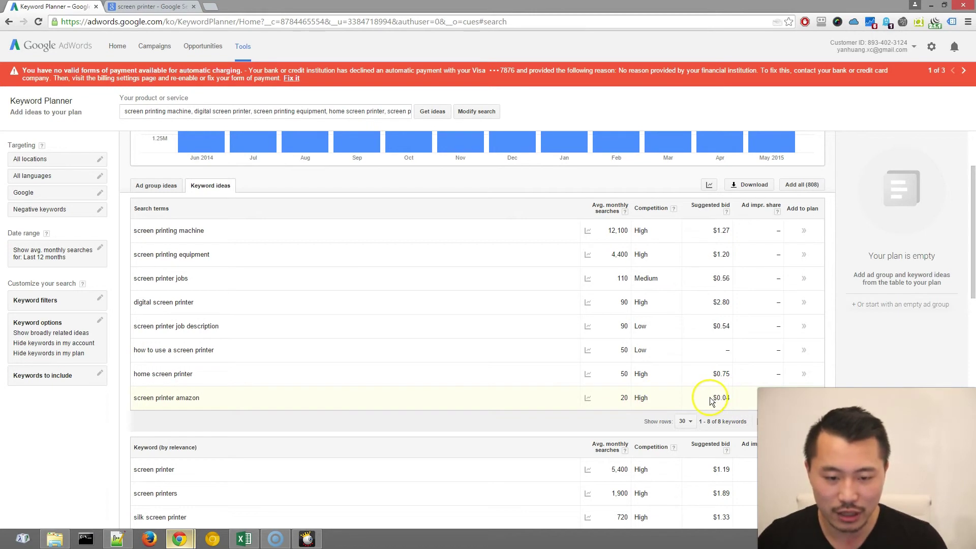
{"action": "double_click", "coordinate": [724, 399]}
{"action": "left_click", "coordinate": [737, 400]}
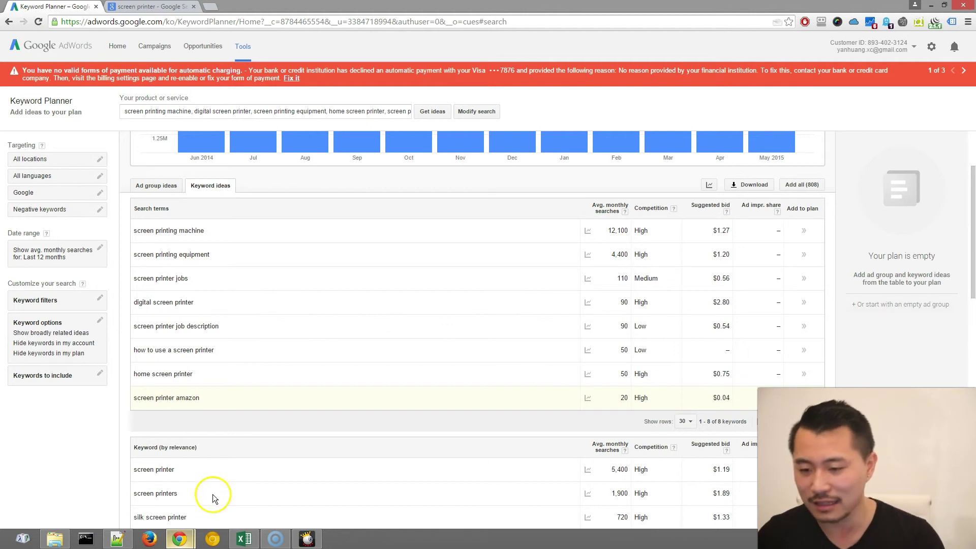
{"action": "left_click_drag", "start_coordinate": [220, 404], "coordinate": [134, 404]}
{"action": "left_click", "coordinate": [135, 404]}
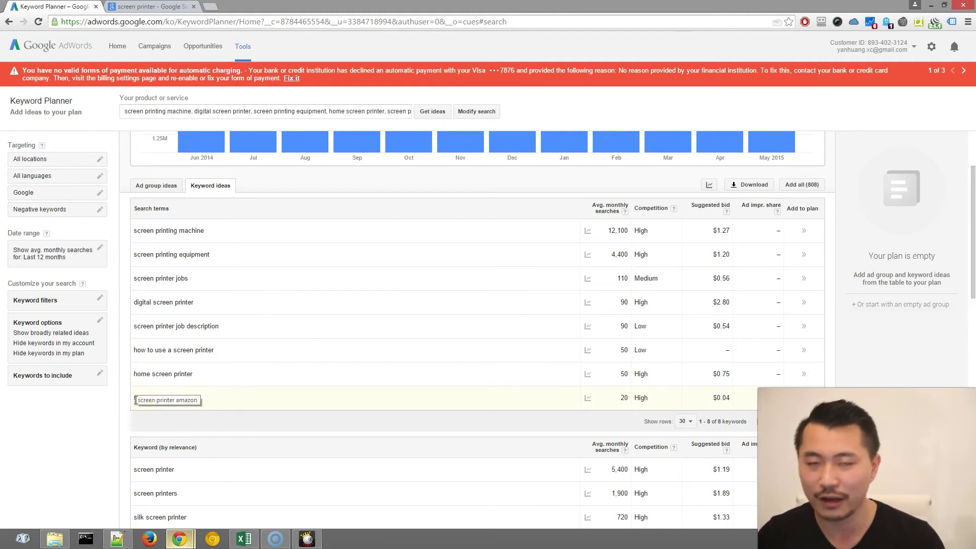
{"action": "left_click_drag", "start_coordinate": [229, 397], "coordinate": [130, 407]}
{"action": "left_click", "coordinate": [134, 405]}
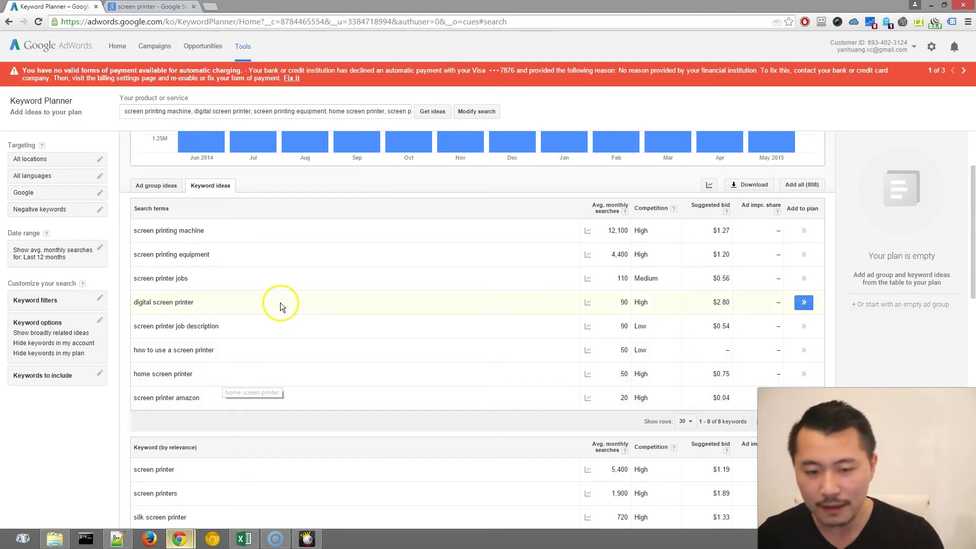
Scroll the Keyword Planner results to review the screen printer search trend
{"action": "scroll", "coordinate": [280, 304], "scroll_direction": "up", "scroll_amount": 2}
{"action": "scroll", "coordinate": [276, 326], "scroll_direction": "down", "scroll_amount": 1}
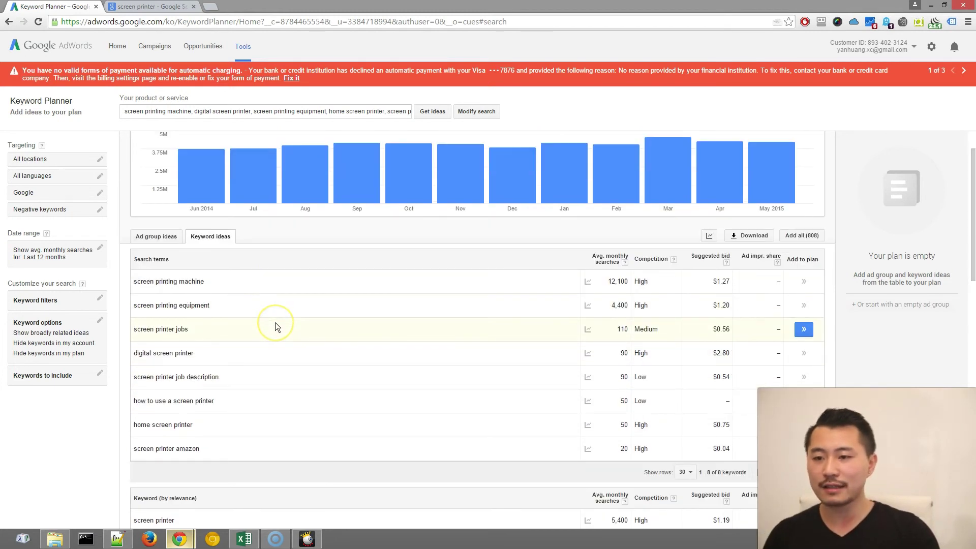